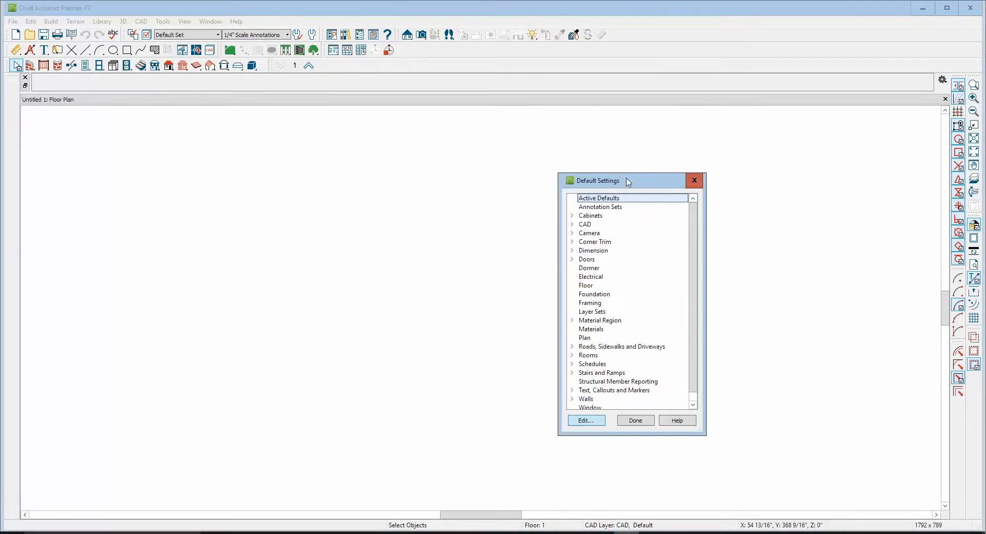
- Set the finished ceiling height in the Floor 1 defaults to 108"
left_click_drag(628, 180, 517, 189)
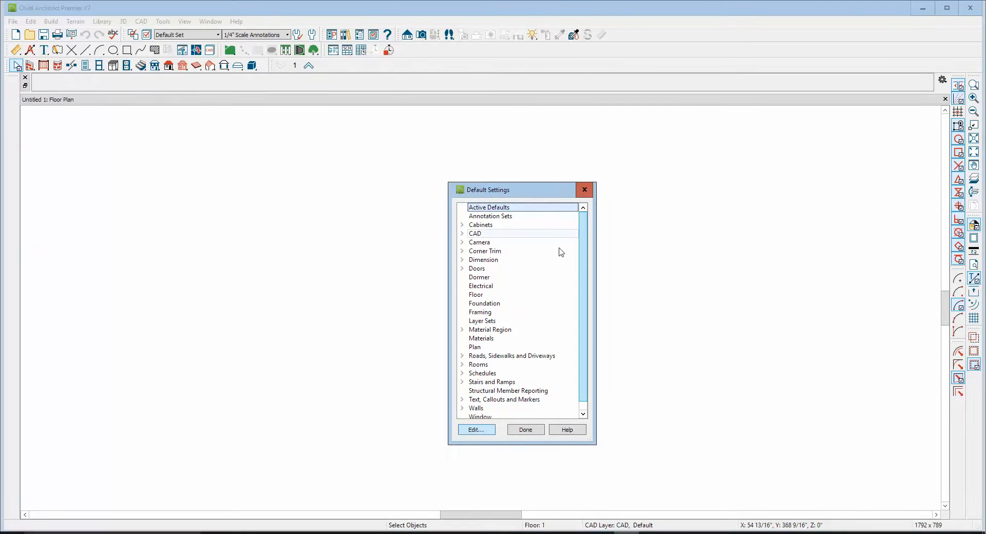
left_click(475, 296)
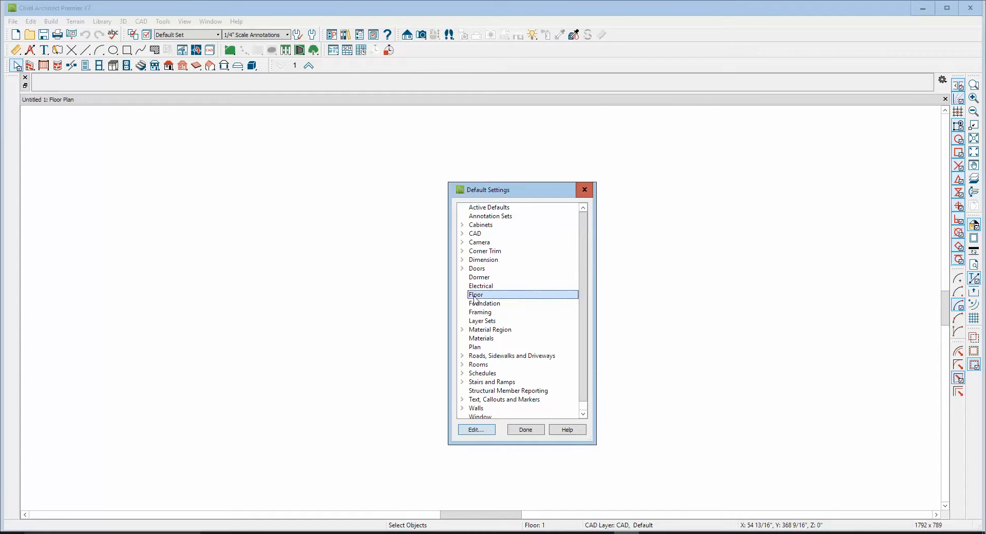
left_click(476, 430)
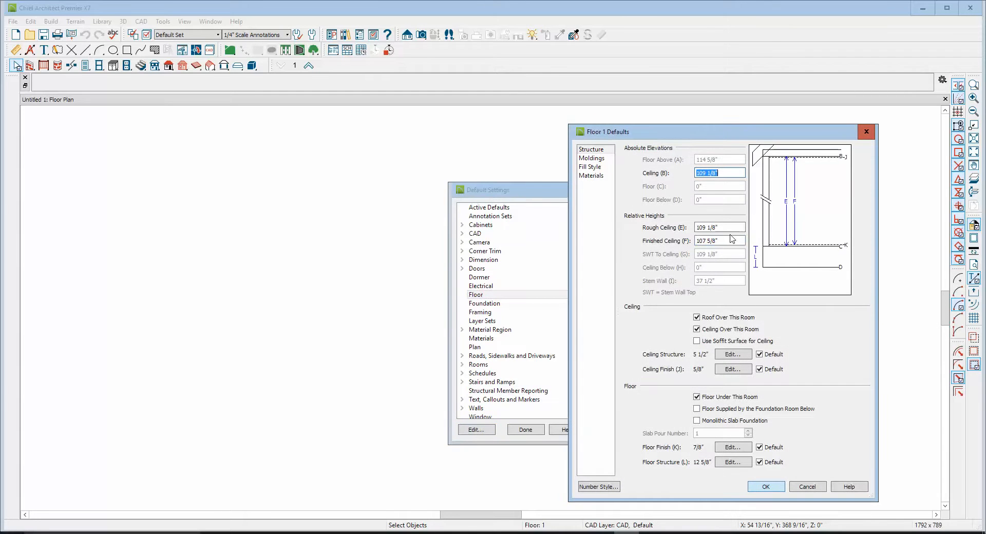
left_click_drag(738, 238, 676, 247)
type("1")
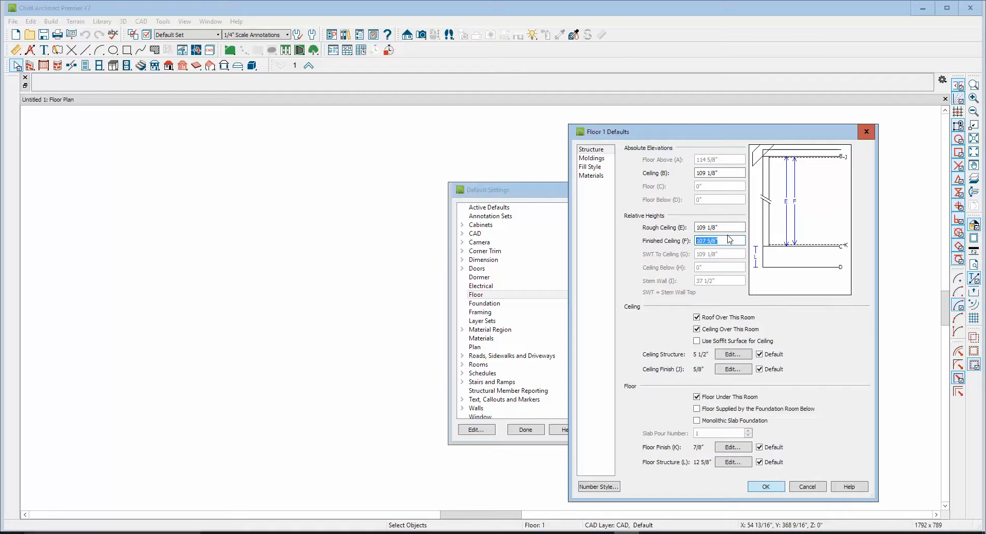
type("08")
- Check the default floor finish definition without changing it, and save the Floor 1 defaults
left_click(733, 447)
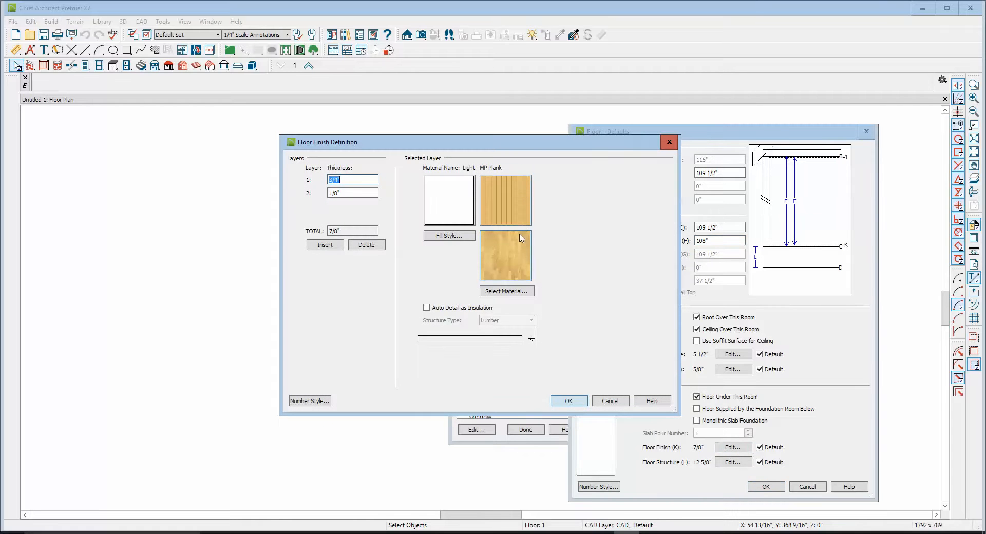
left_click(612, 401)
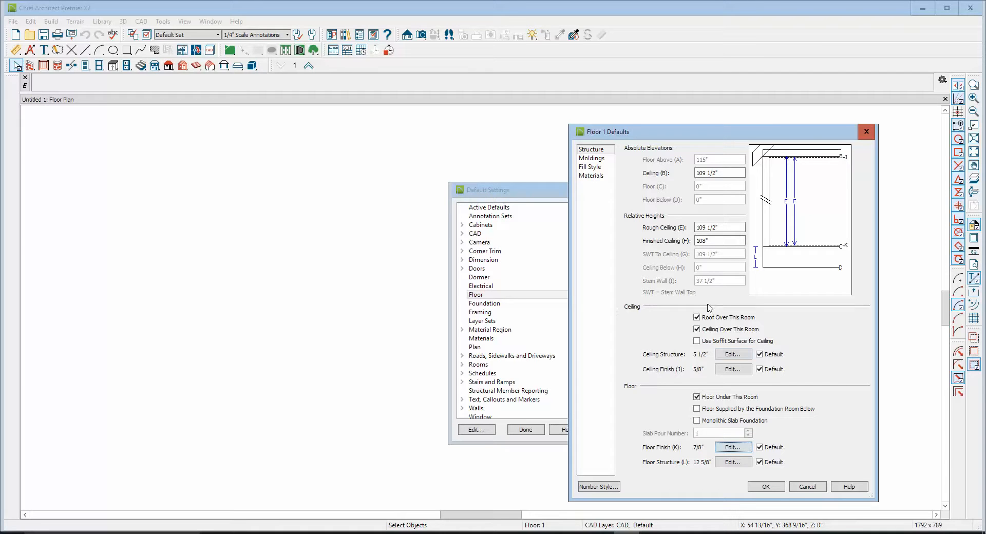
left_click(765, 487)
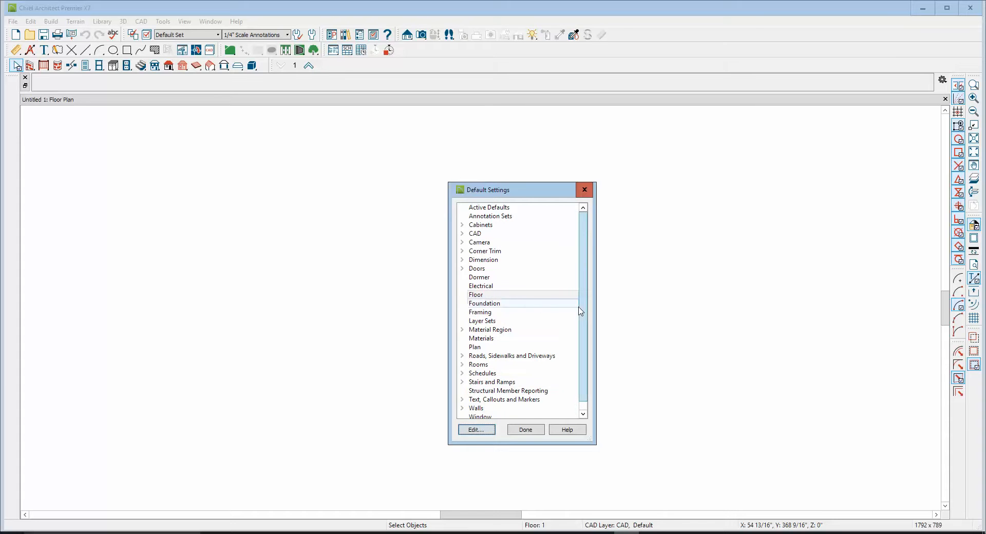
left_click(587, 264)
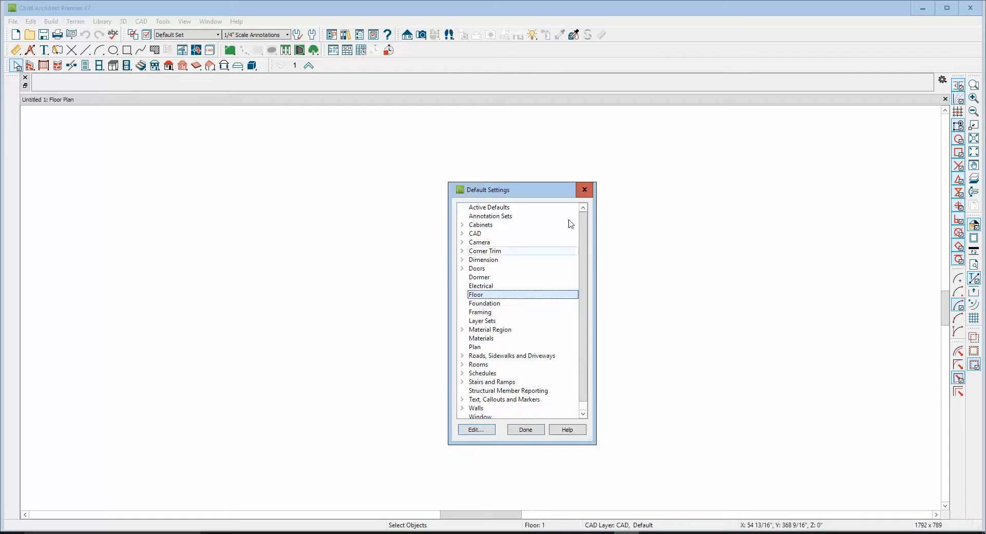
left_click(526, 430)
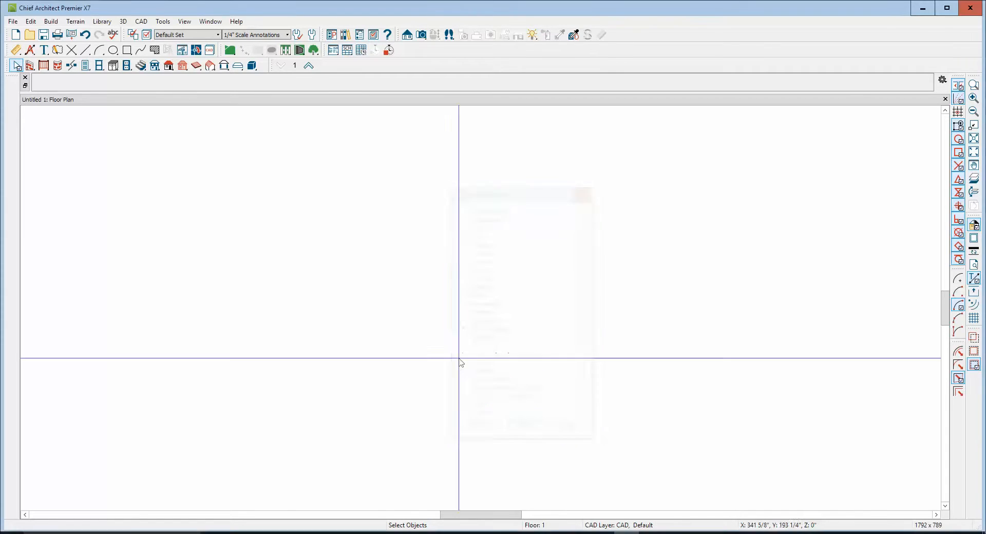
- Set the default exterior wall type to Siding-4 and close the wall defaults
left_click(30, 66)
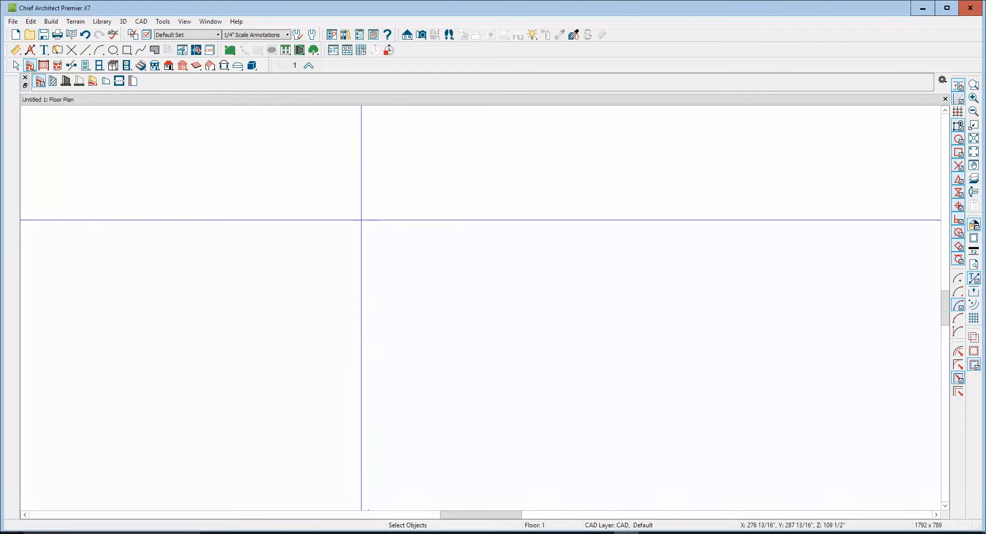
double_click(29, 66)
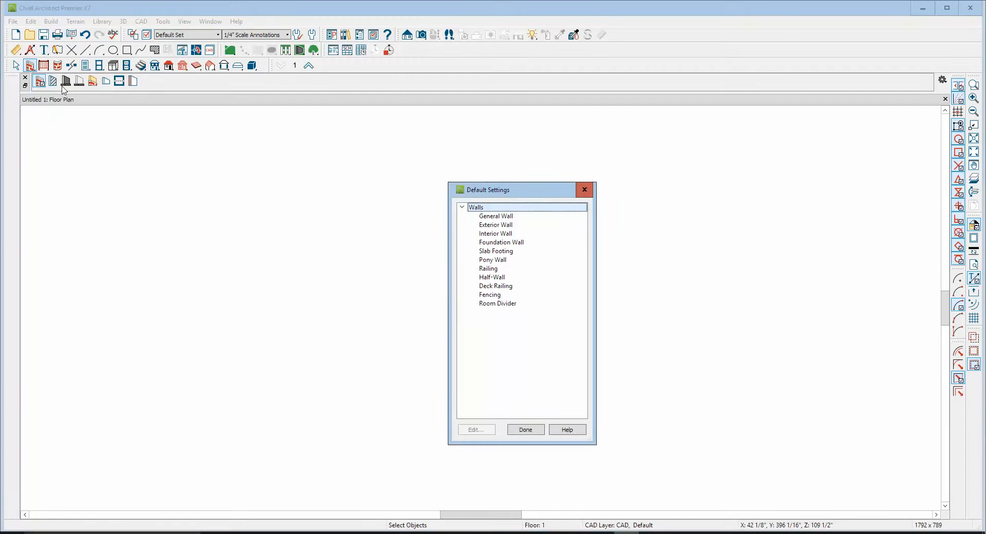
left_click(496, 226)
left_click(476, 430)
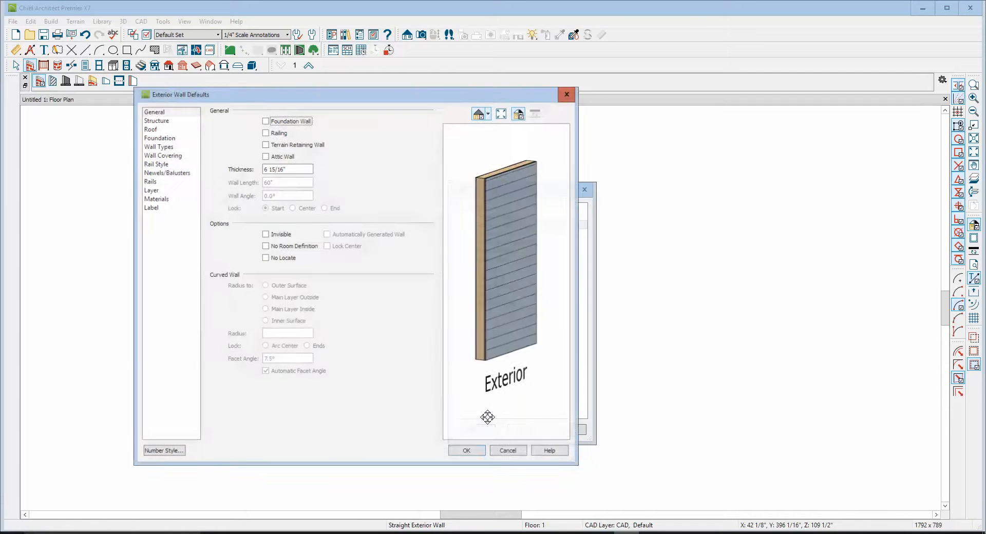
left_click_drag(488, 203, 500, 199)
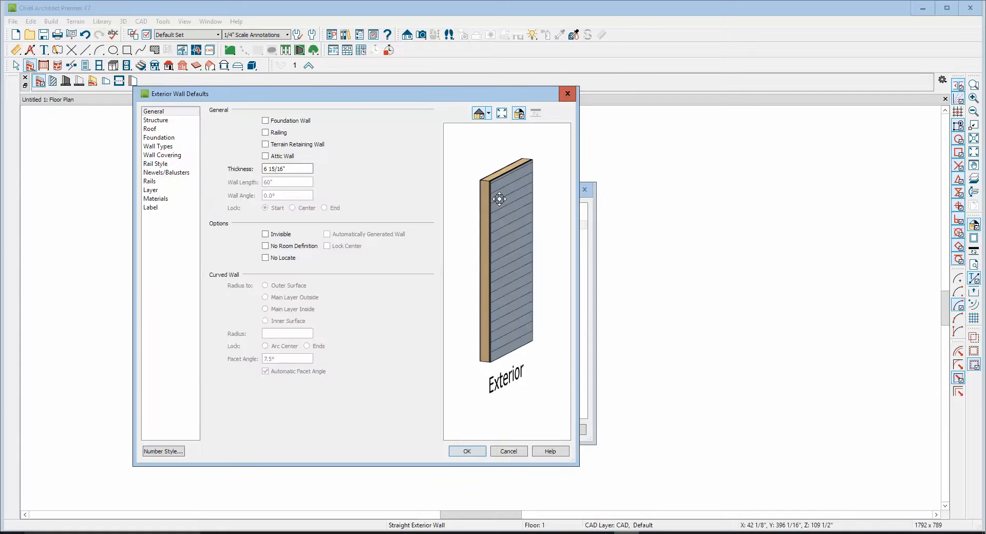
left_click(158, 146)
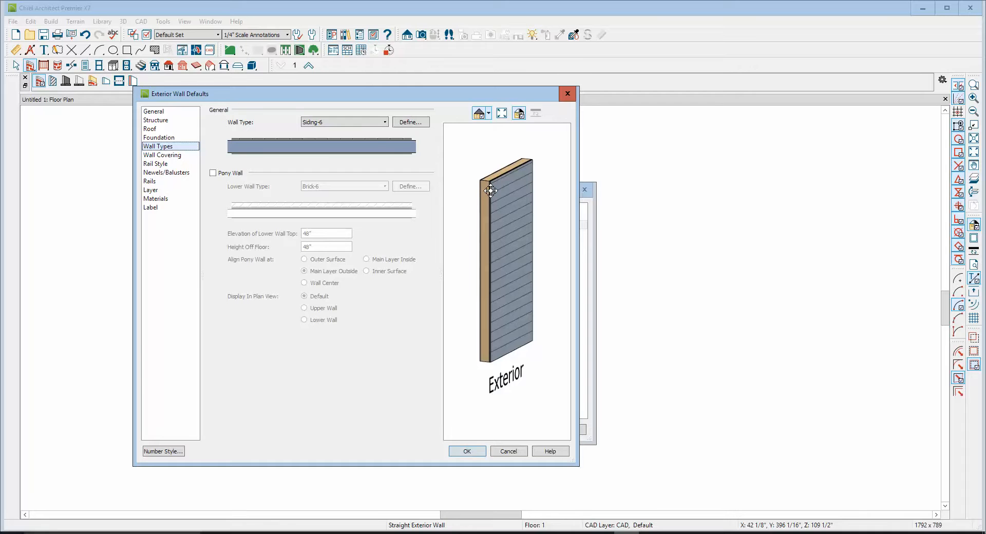
left_click(381, 126)
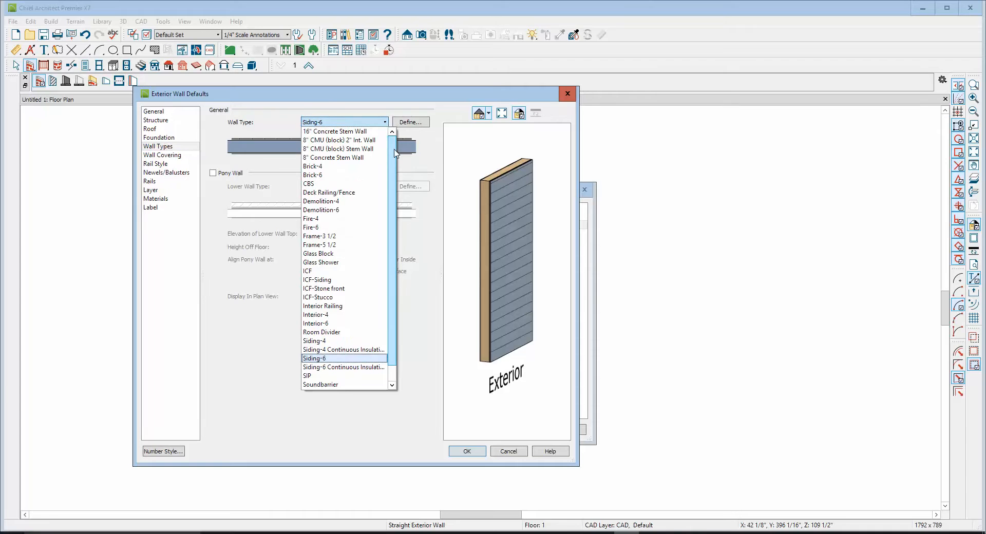
scroll(395, 153, "down", 1)
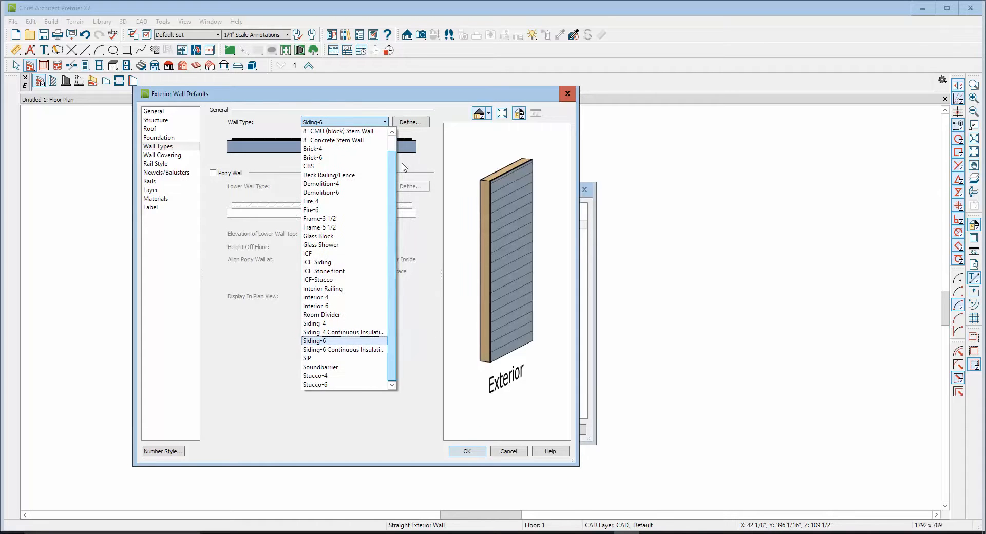
left_click(314, 323)
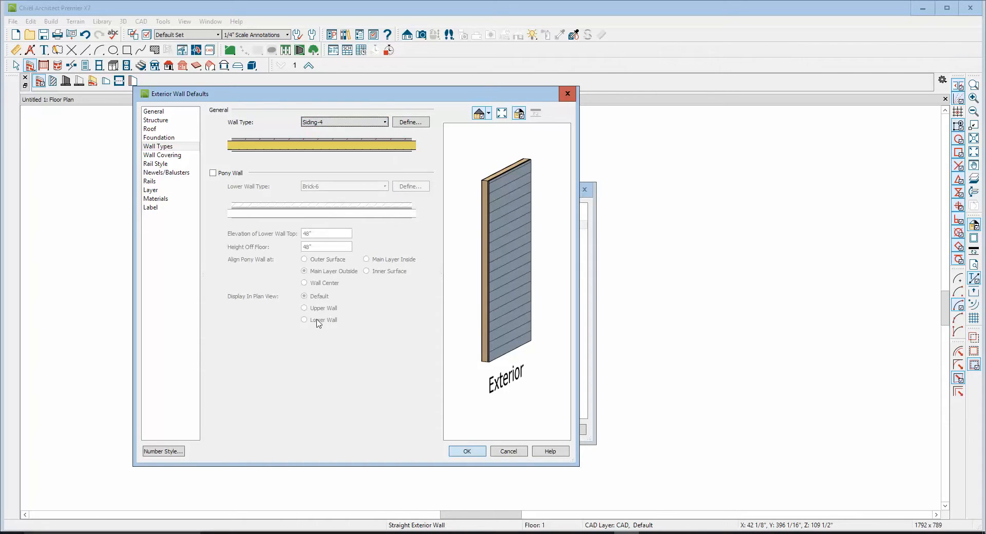
left_click(468, 453)
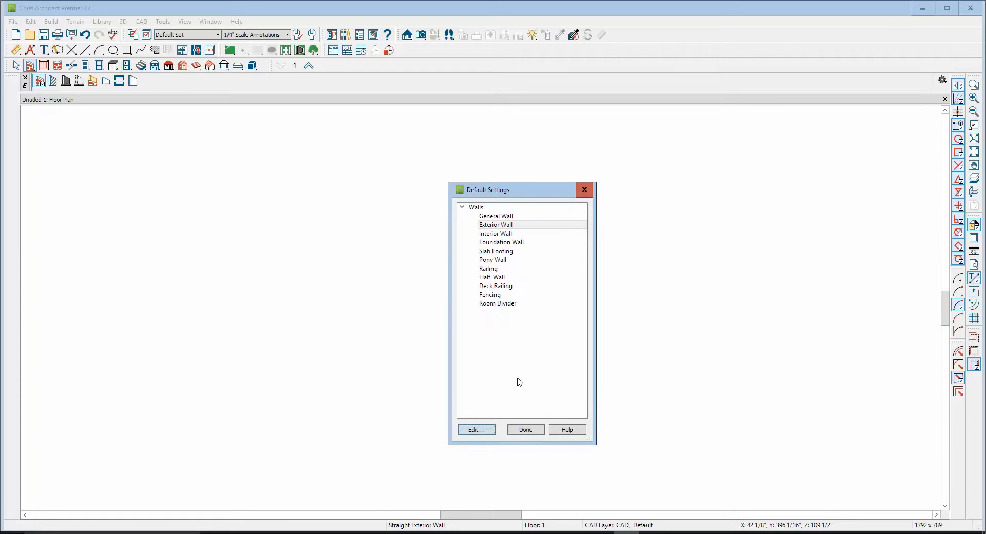
left_click(526, 430)
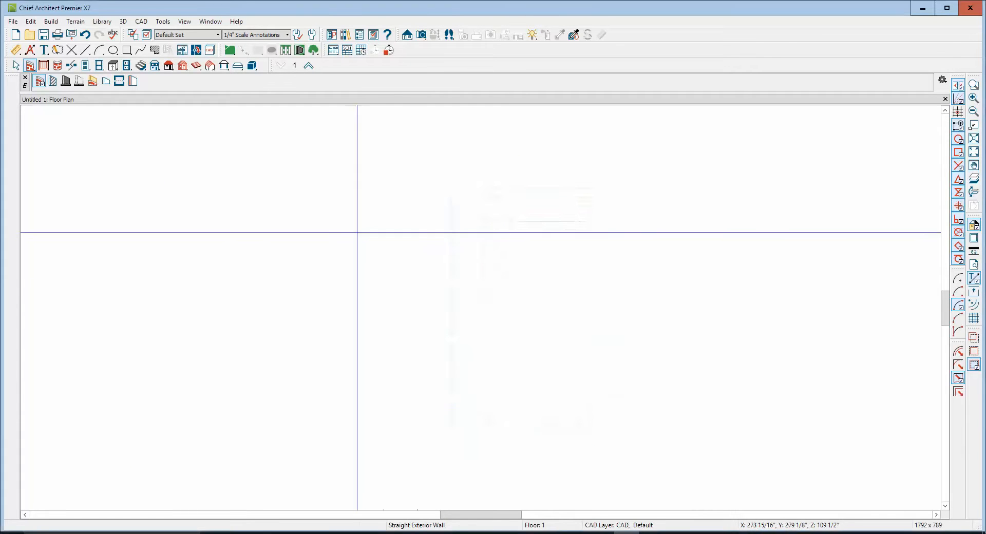
- Draw a closed rectangle of exterior walls about 27'-6" wide and 14'-4" deep
mouse_move(331, 206)
left_mouse_down()
mouse_move(787, 206)
mouse_move(793, 447)
mouse_move(433, 447)
mouse_move(447, 446)
mouse_move(454, 395)
mouse_move(447, 326)
mouse_move(449, 447)
mouse_move(310, 446)
mouse_move(324, 330)
mouse_move(319, 204)
left_mouse_up()
left_click(339, 204)
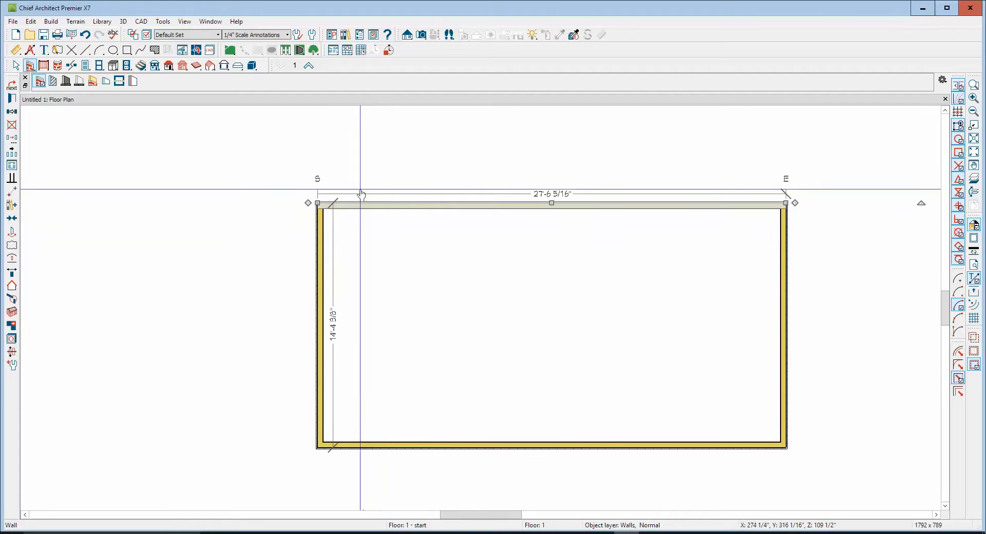
scroll(360, 165, "down", 2)
scroll(360, 165, "down", 2)
key("Escape")
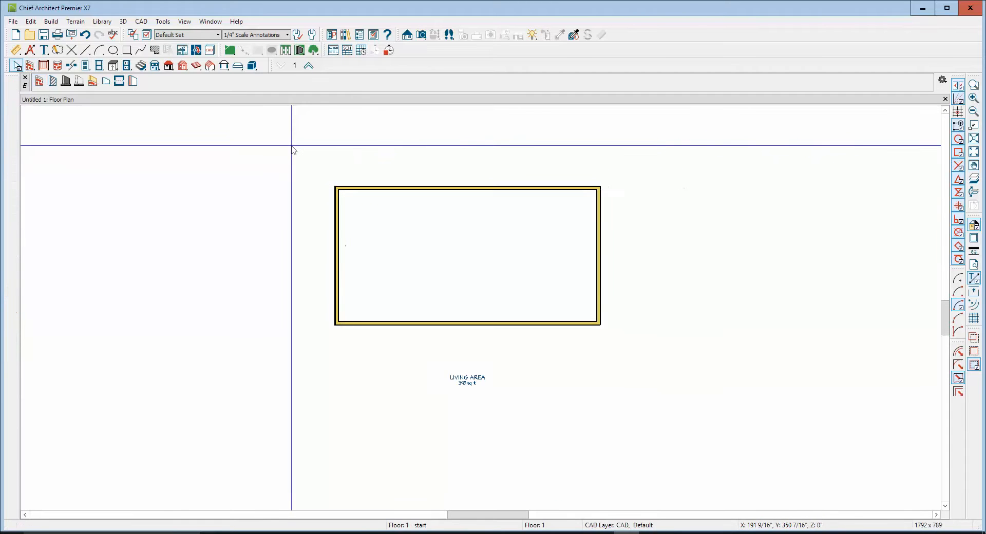
- Draw a vertical interior wall across the rectangle, about 8'-6" from the left exterior wall
left_click(53, 81)
left_click_drag(421, 187, 409, 334)
key("Escape")
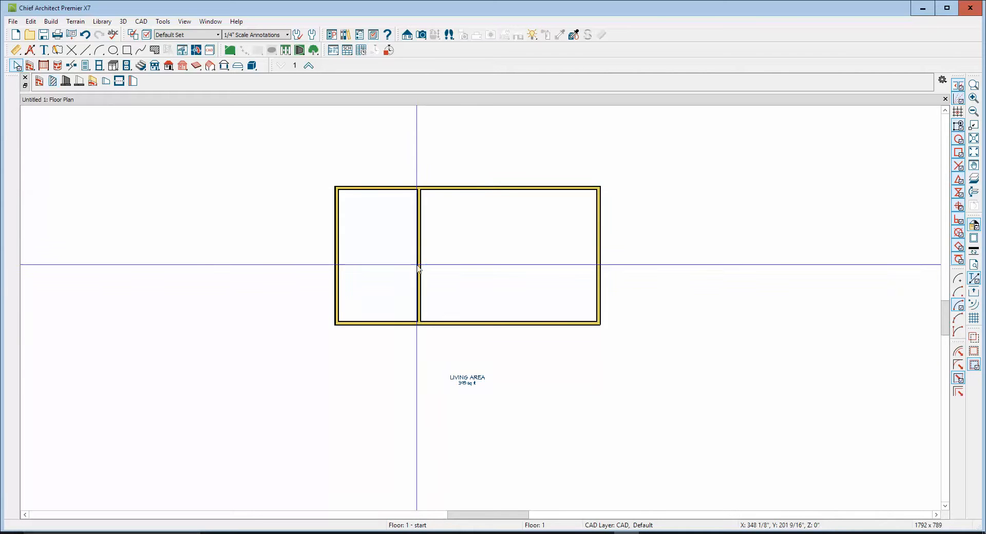
- Set the interior wall's distance from the left exterior wall to 20'
left_click(418, 265)
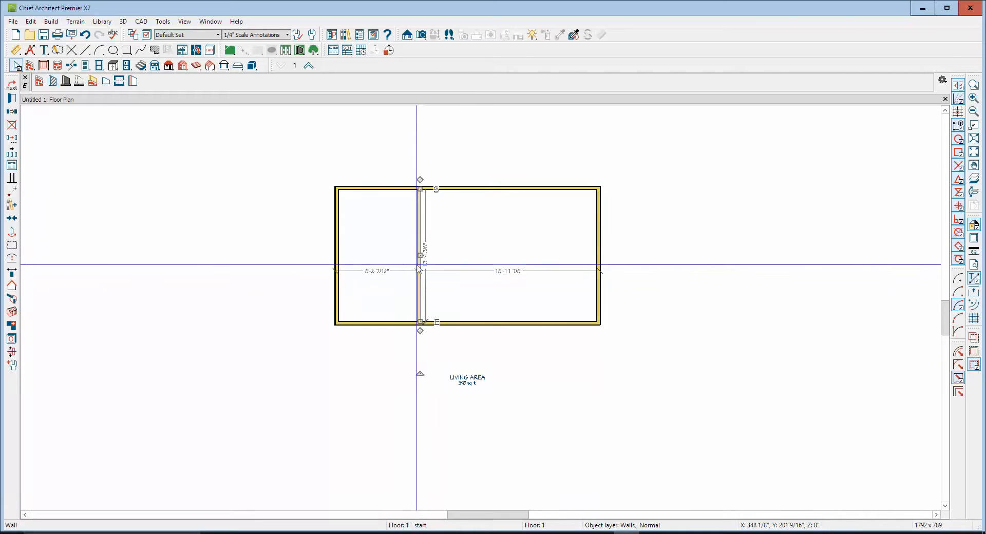
left_click(383, 271)
type("20")
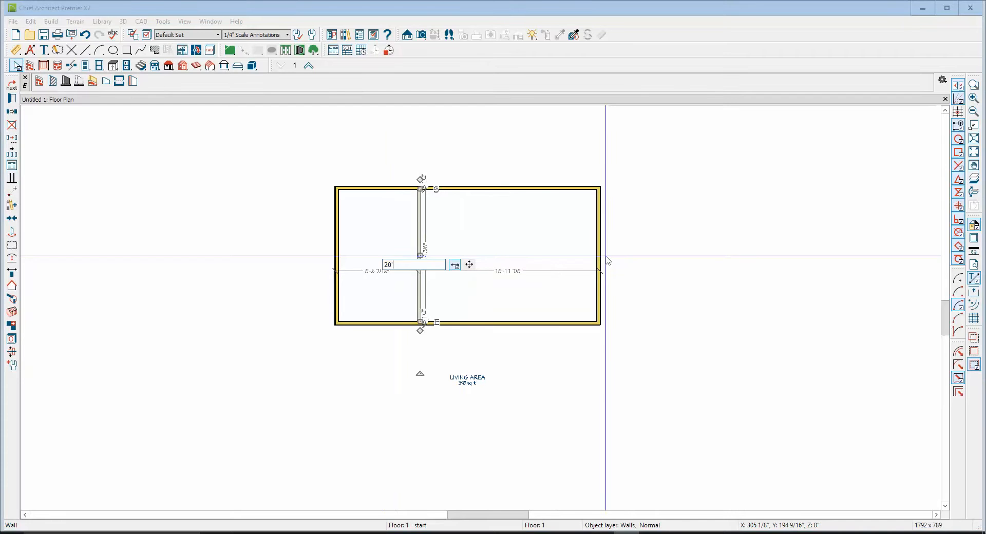
type("'")
key("Return")
left_click(611, 286)
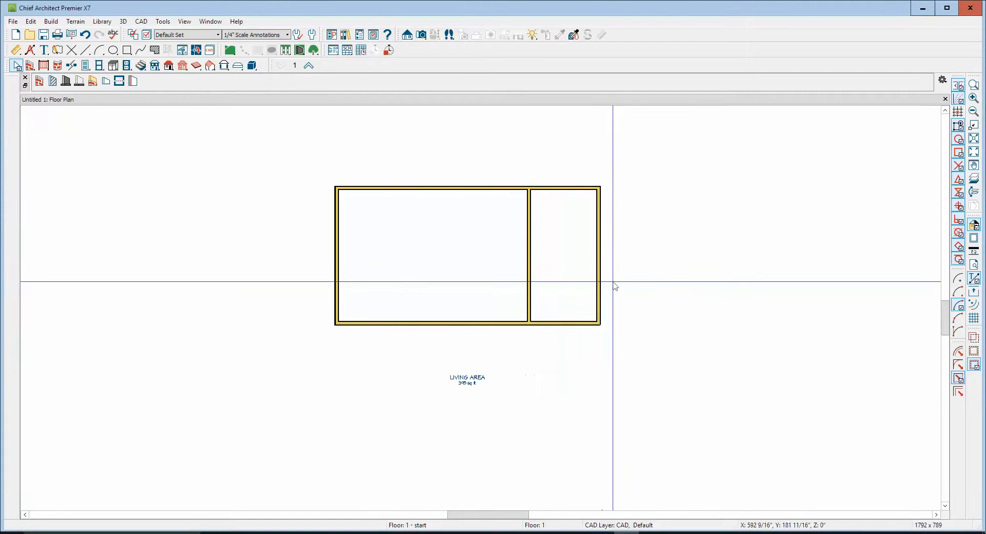
- Move the right exterior wall outward to about 30'-11" from the interior wall
left_click(599, 271)
left_click_drag(597, 270, 816, 268)
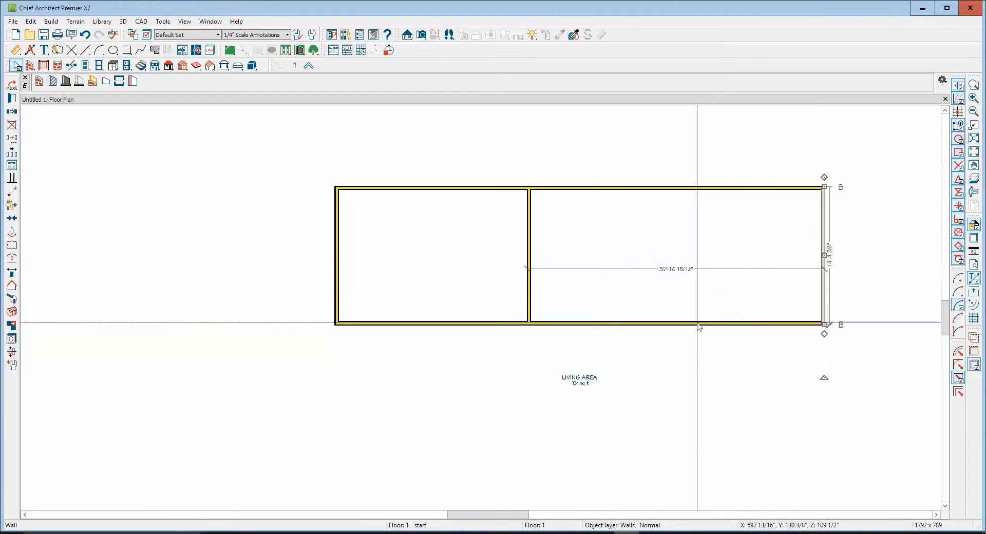
left_click(547, 260)
- Assign the Garage room type to the room left of the interior wall
double_click(443, 238)
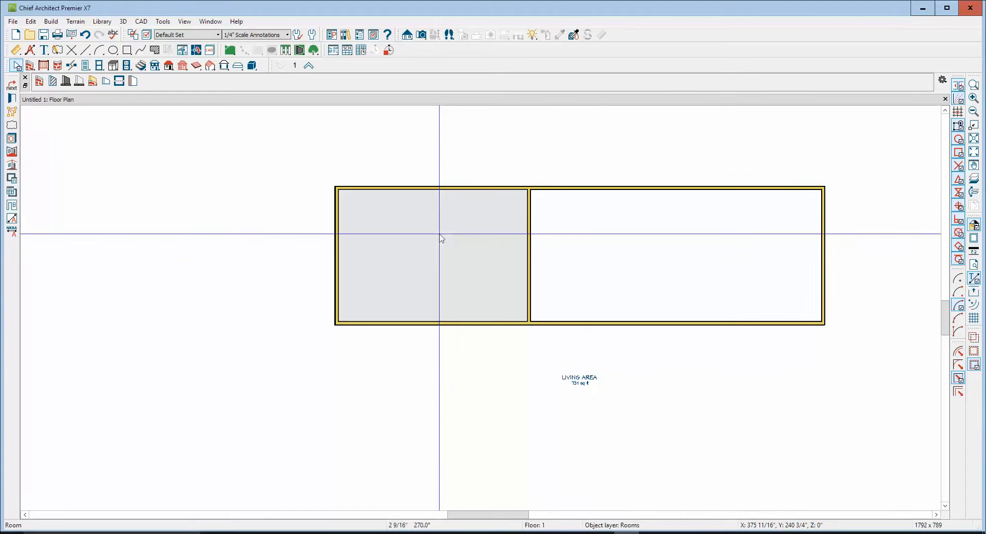
left_click(774, 140)
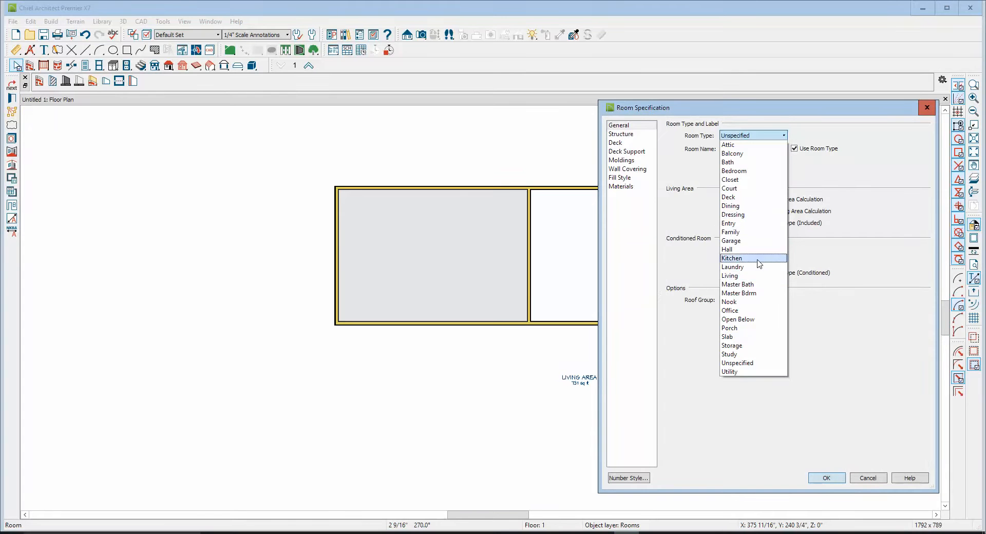
left_click(751, 242)
left_click(827, 478)
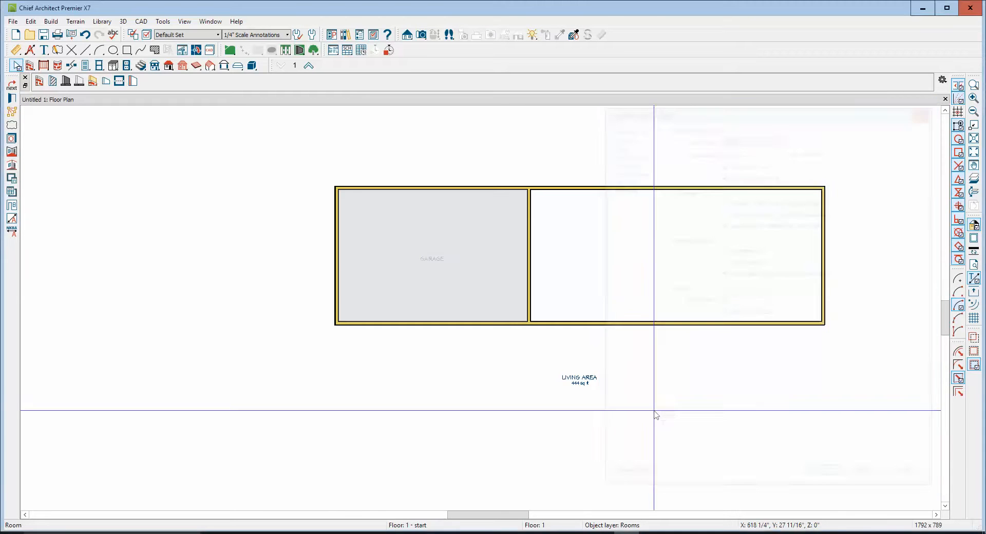
- Move the top exterior wall to make the building 22' deep
scroll(424, 202, "up", 1)
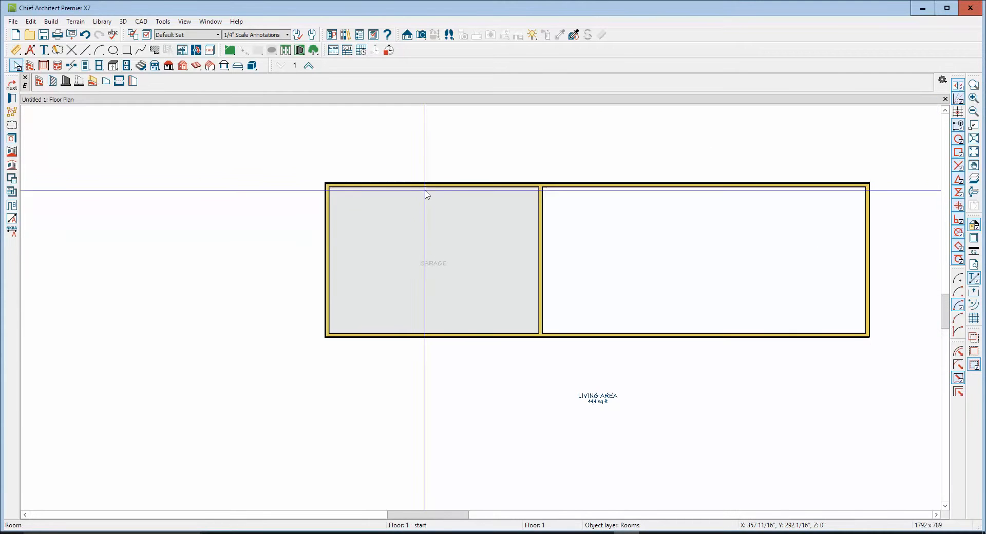
left_click(426, 186)
left_click(434, 277)
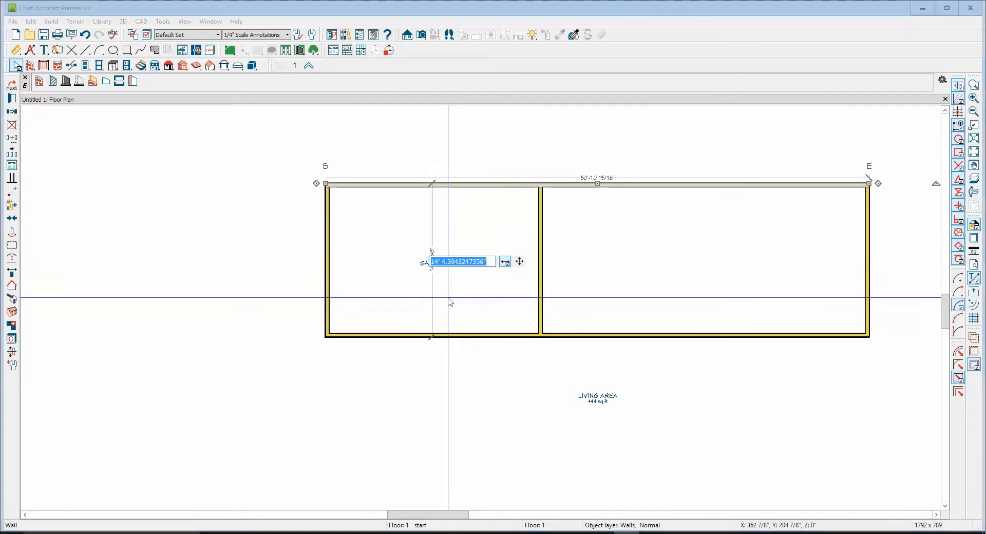
type("22")
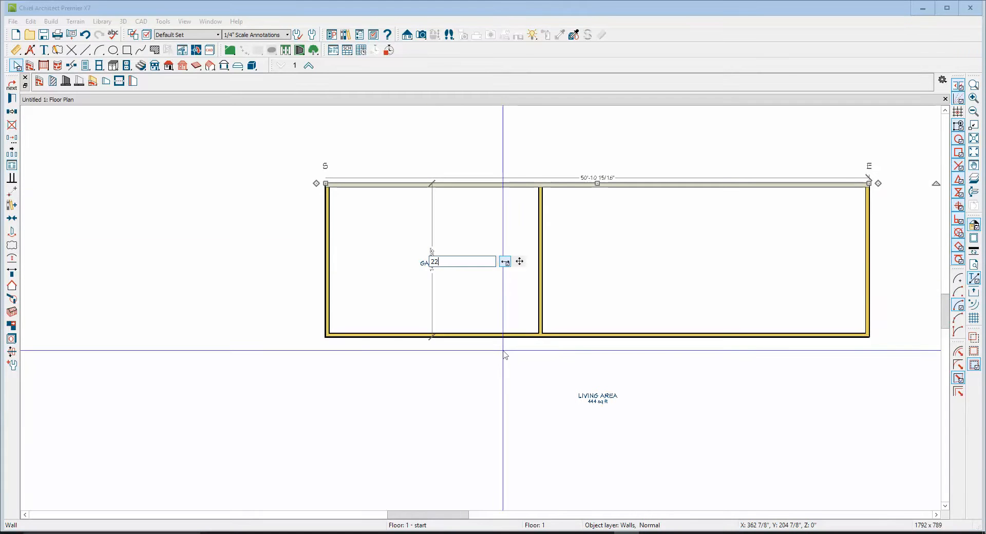
key("Return")
scroll(507, 349, "down", 3)
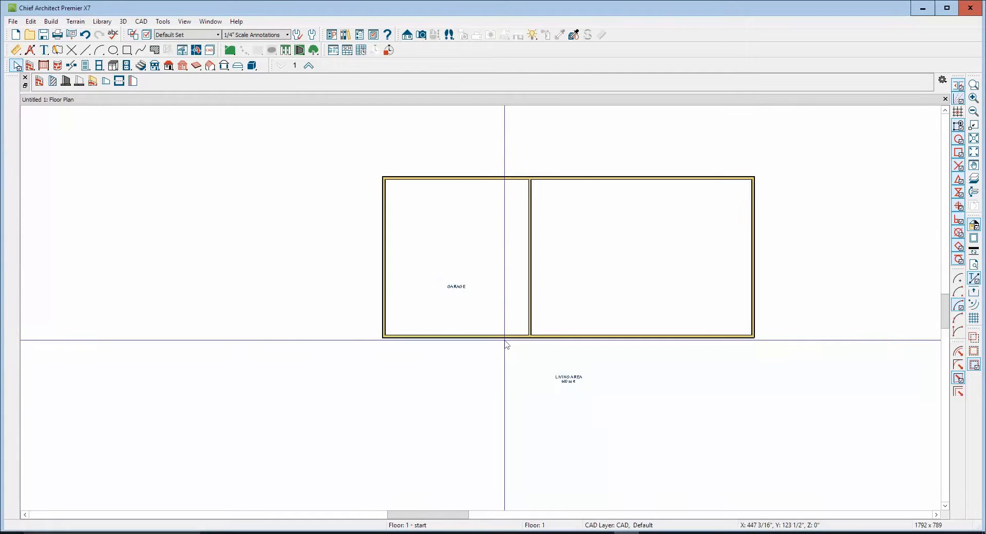
- Set the auto exterior dimension defaults to locate walls by the Wall Dimension Layer
scroll(538, 291, "up", 2)
scroll(545, 268, "down", 1)
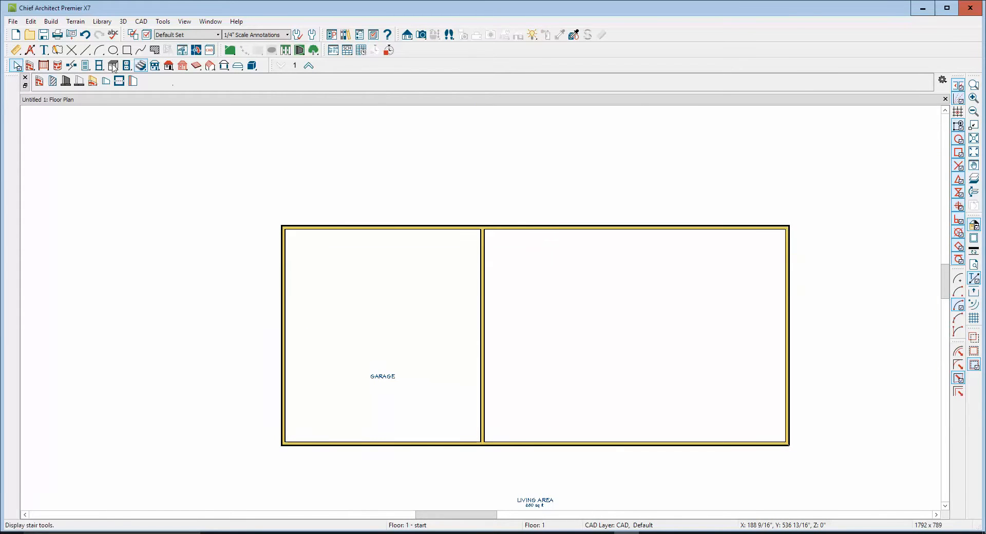
left_click(28, 51)
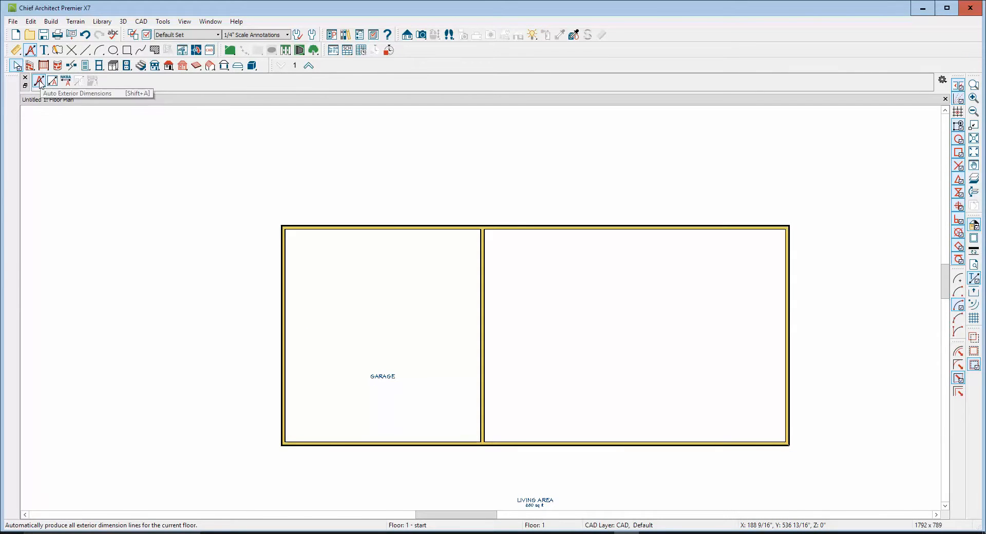
left_click(41, 84)
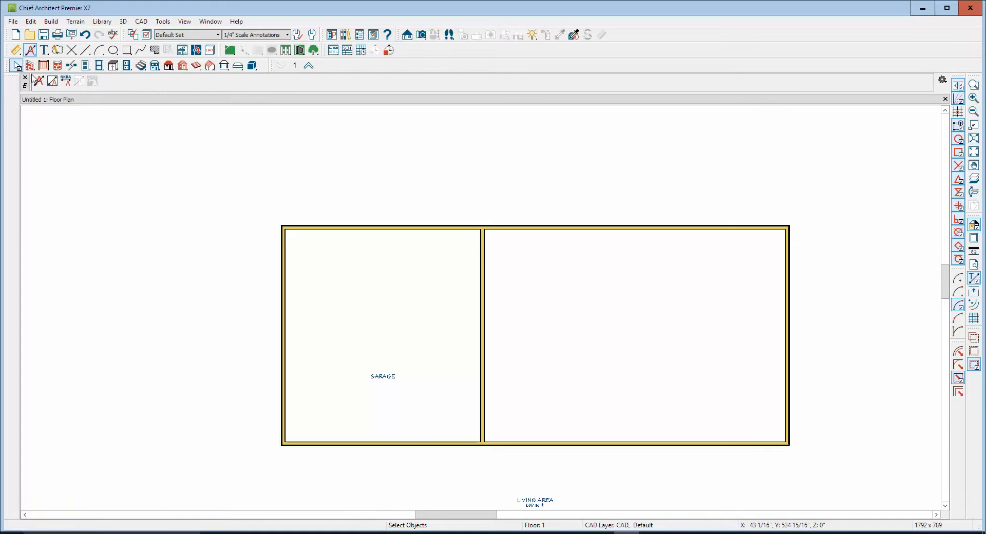
double_click(29, 51)
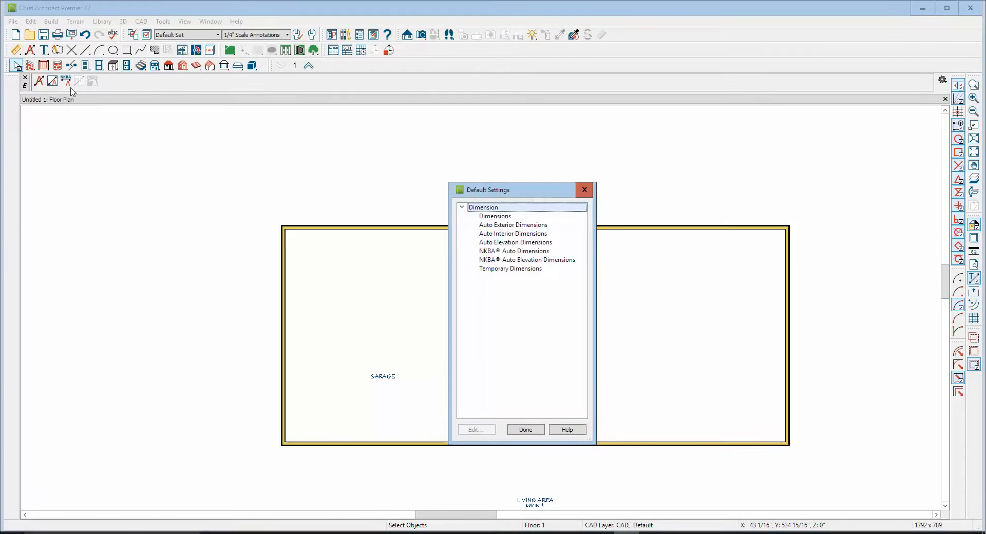
left_click(507, 225)
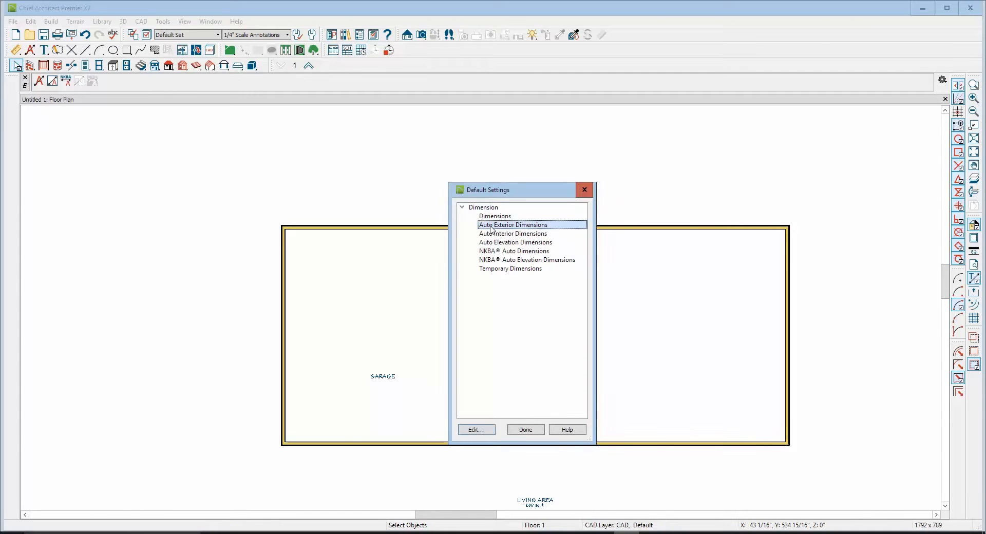
left_click(476, 430)
left_click(549, 207)
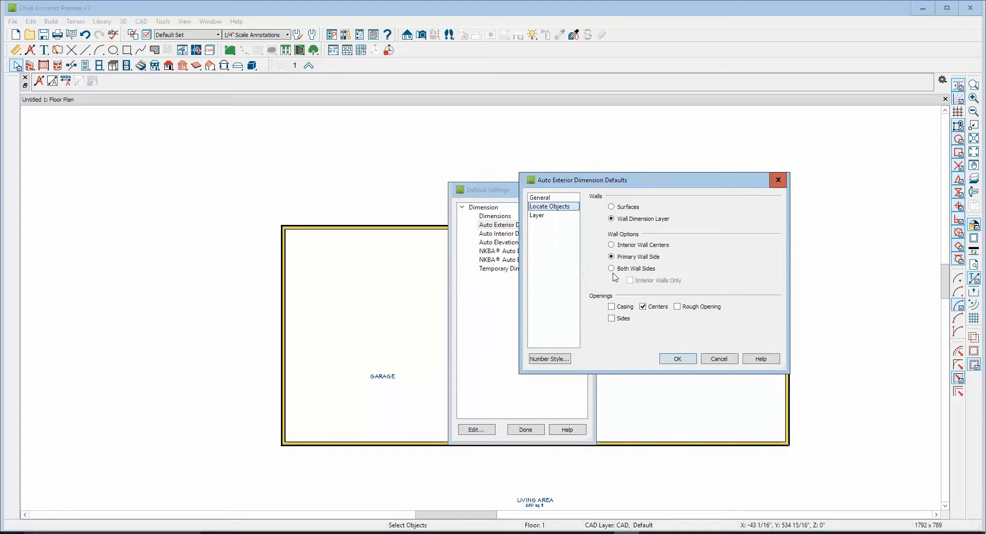
left_click(612, 208)
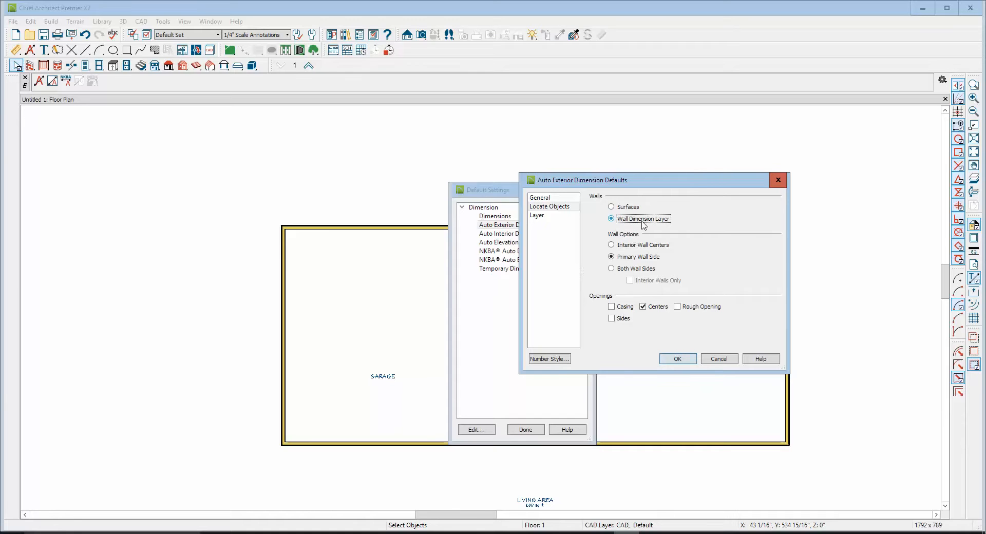
left_click(679, 359)
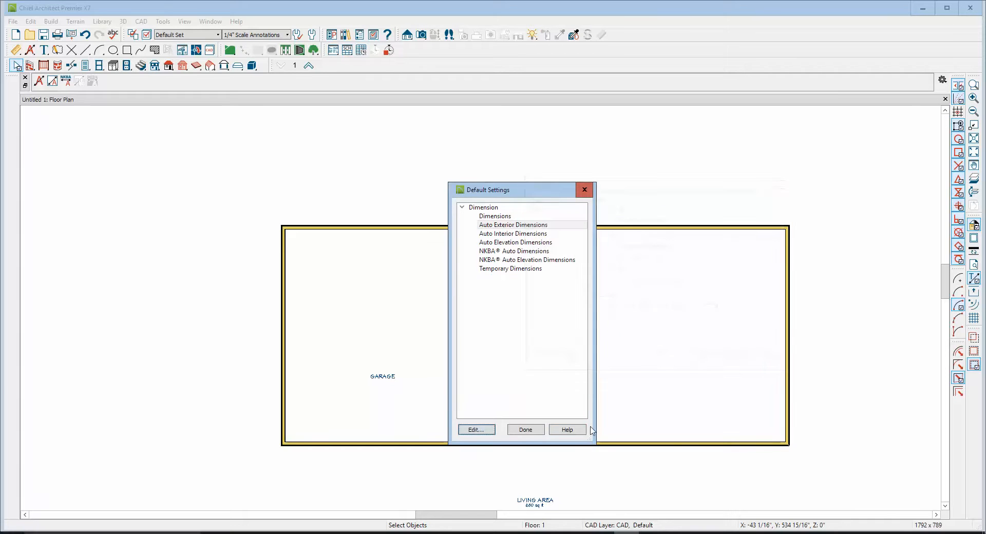
left_click(525, 430)
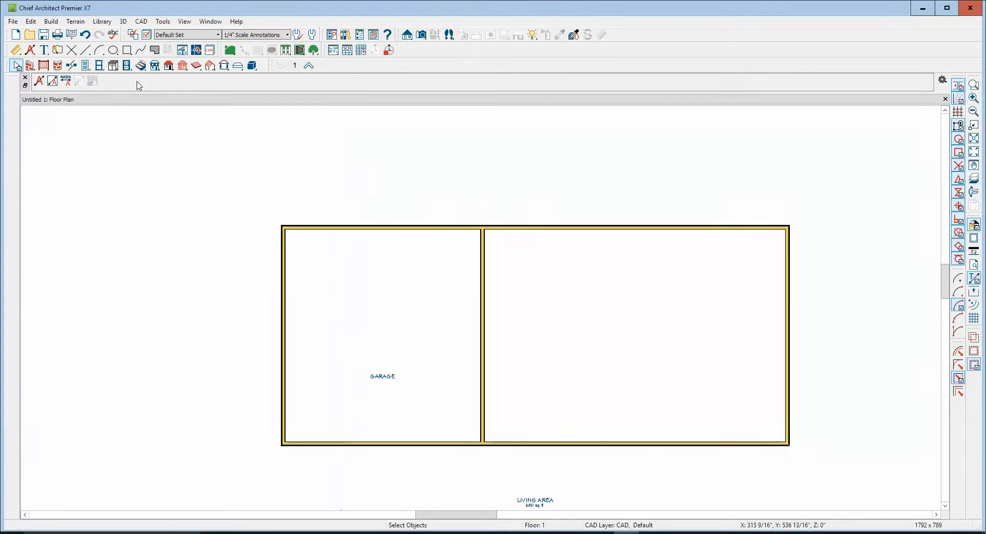
- Generate automatic exterior dimensions for the floor and examine where they meet the building's upper-left wall corner
left_click(40, 81)
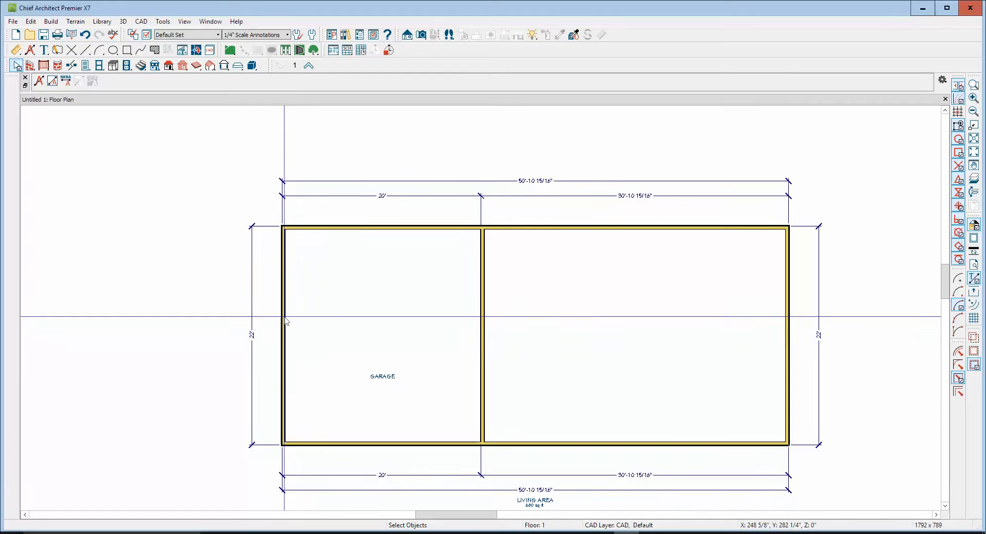
scroll(264, 236, "up", 6)
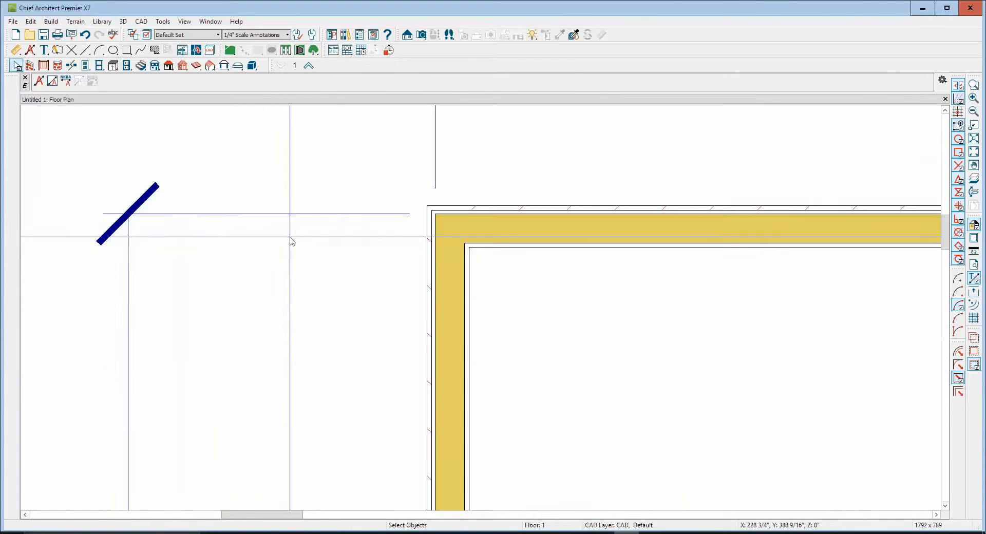
scroll(291, 241, "up", 1)
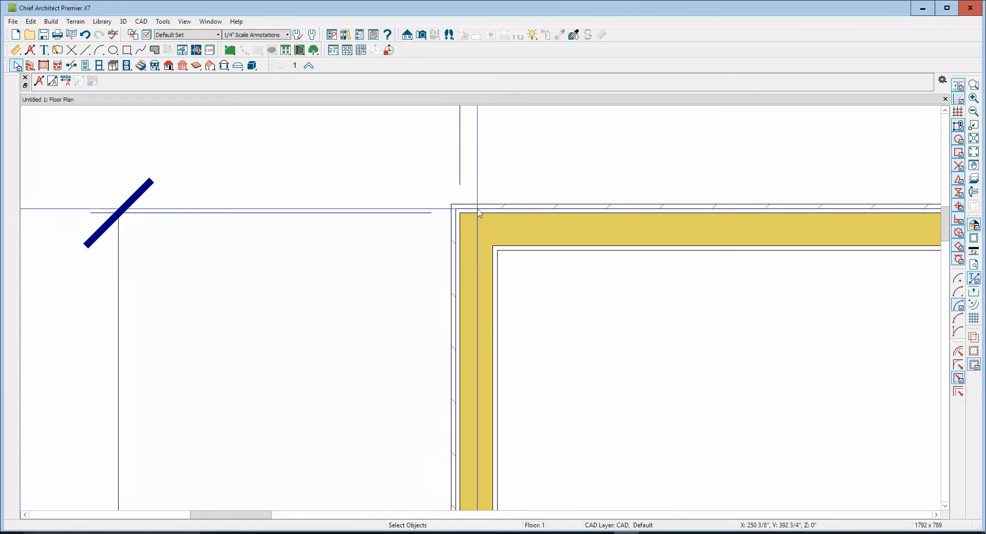
left_click(974, 152)
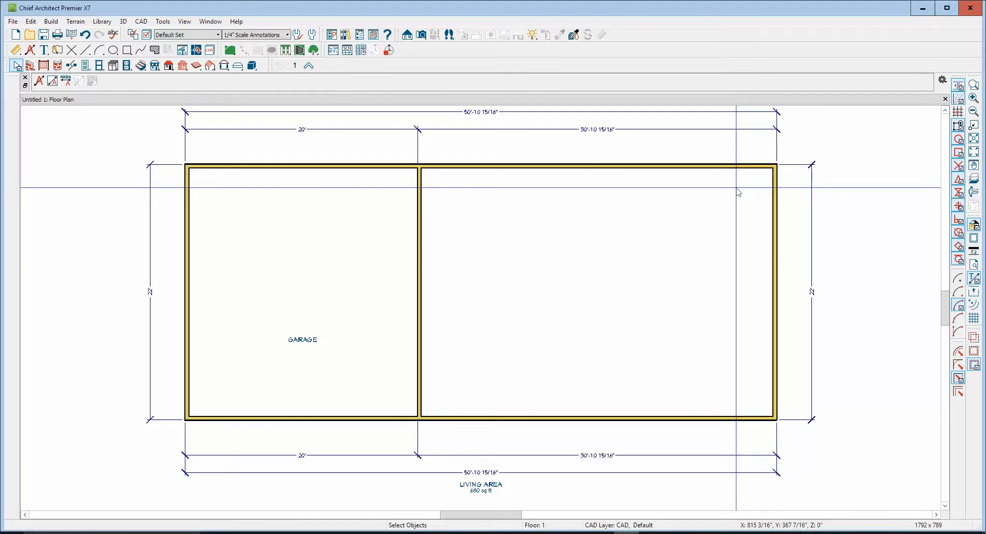
- Move the top exterior wall to make the building 30' deep
scroll(514, 241, "down", 1)
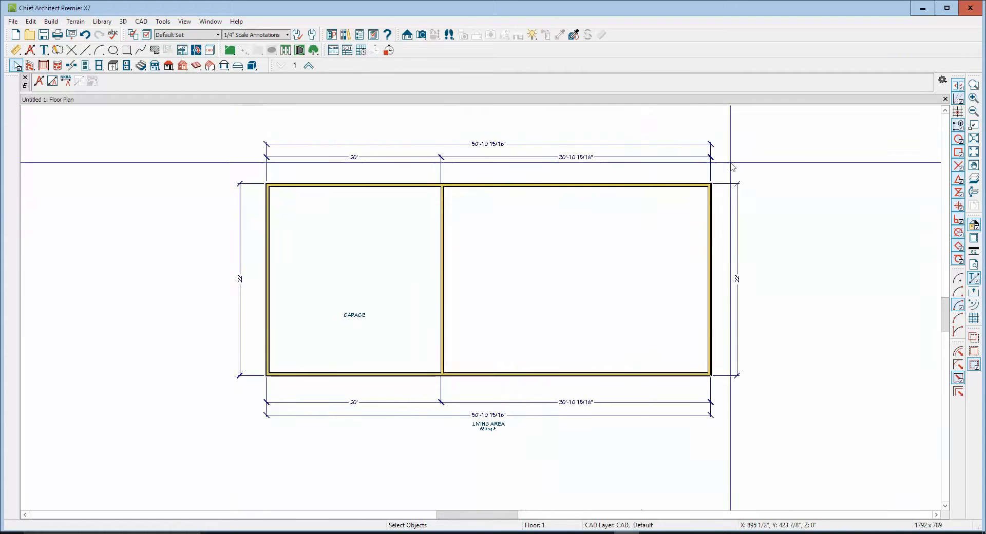
left_click(946, 110)
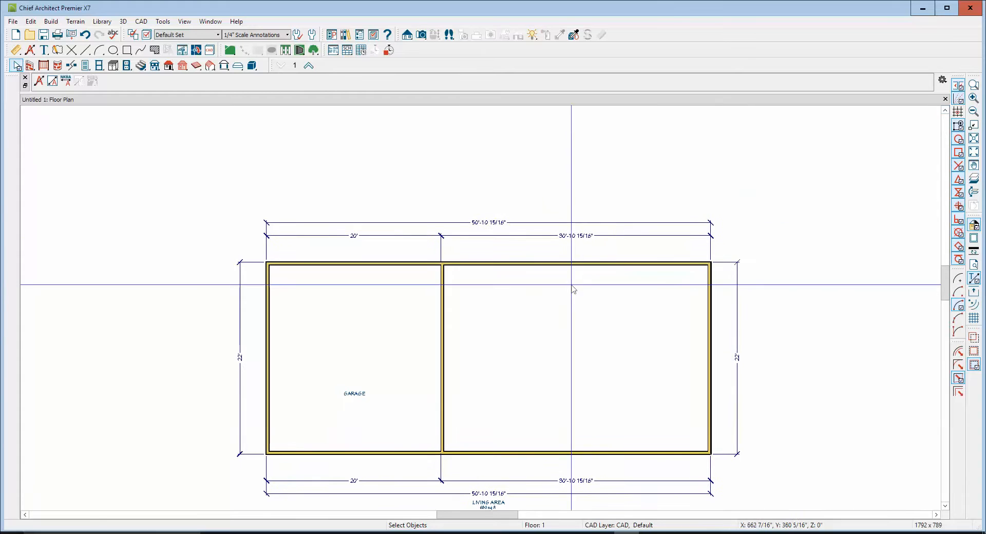
left_click(71, 66)
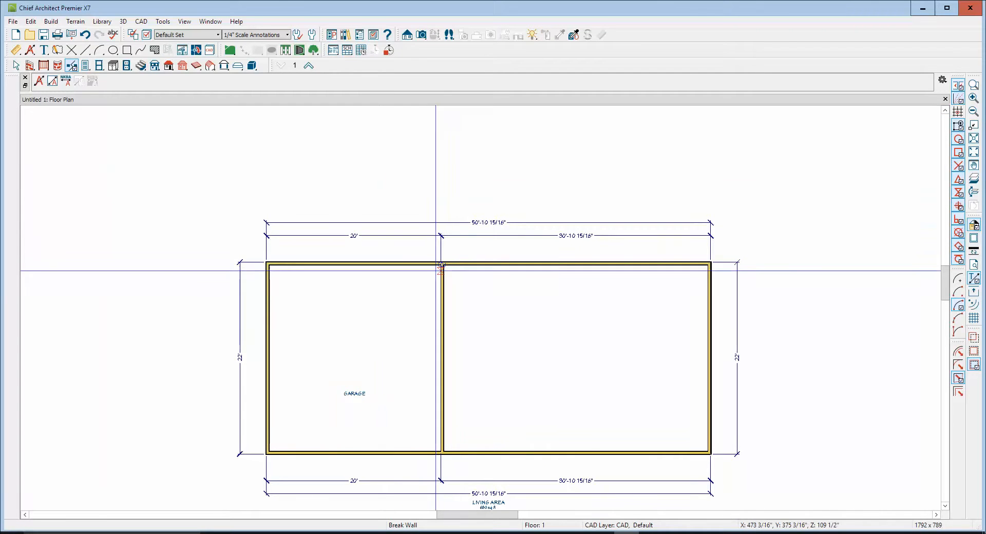
key("space")
left_click(405, 262)
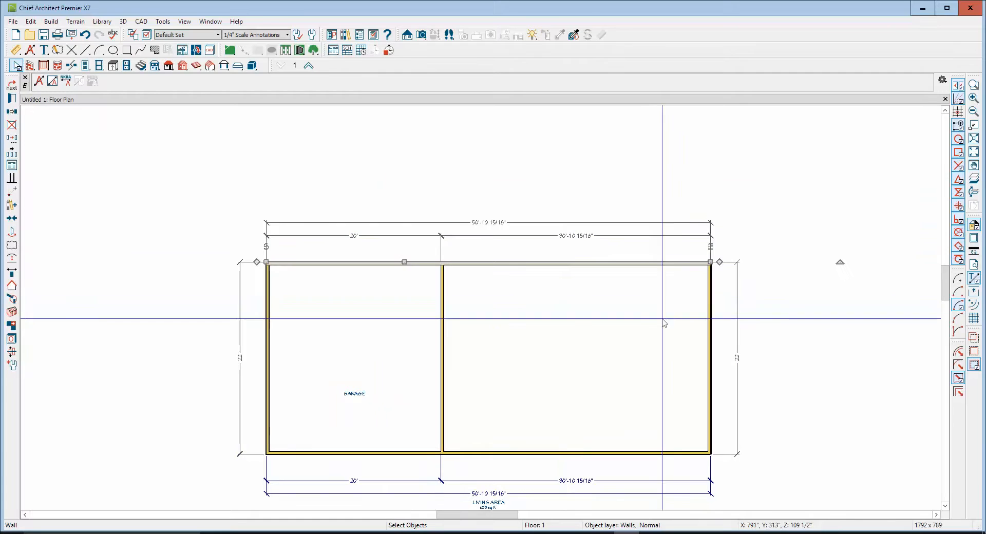
left_click(738, 357)
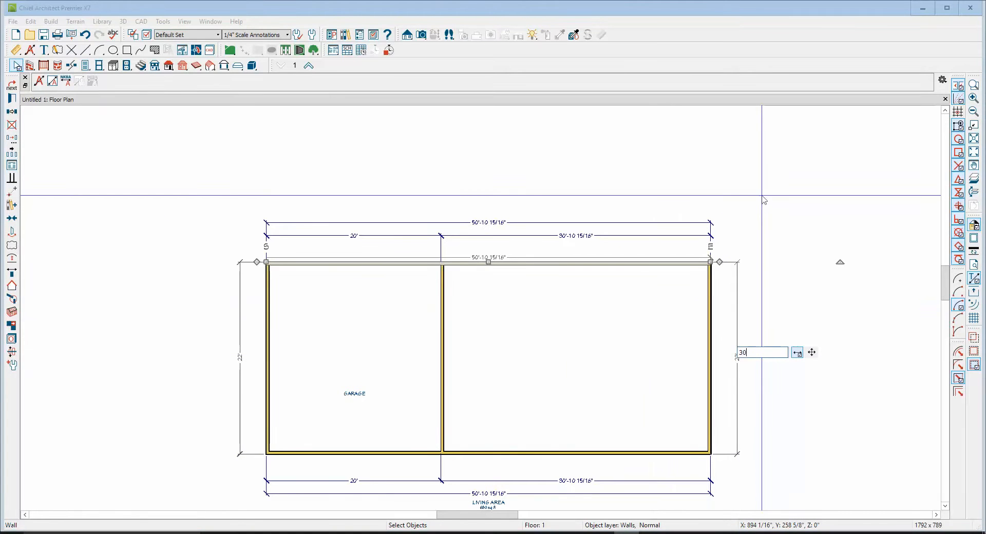
type("30'")
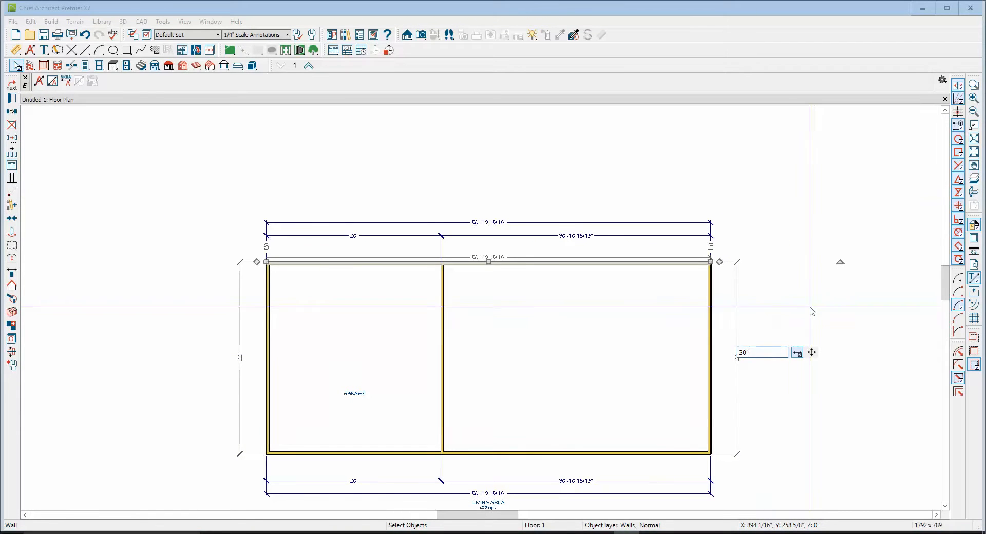
key("Return")
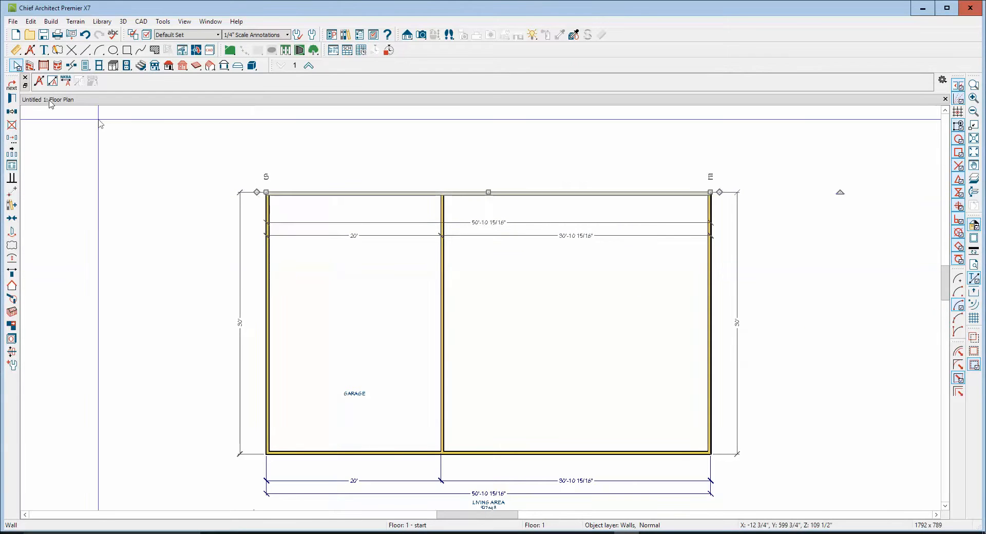
- Draw a horizontal interior wall across the garage to the left exterior wall, about 21'-2" above the bottom exterior wall
left_click(30, 65)
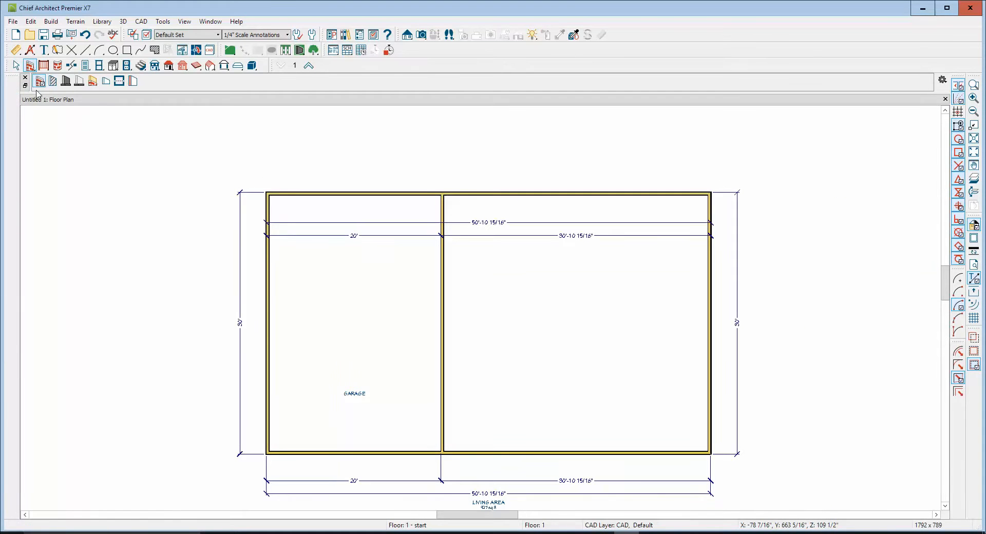
left_click(52, 81)
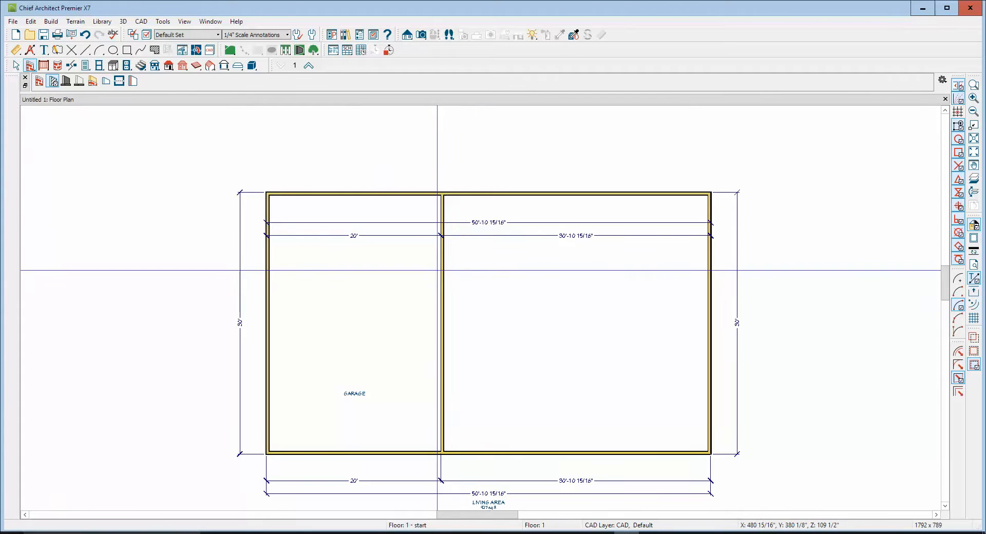
left_click_drag(442, 270, 247, 276)
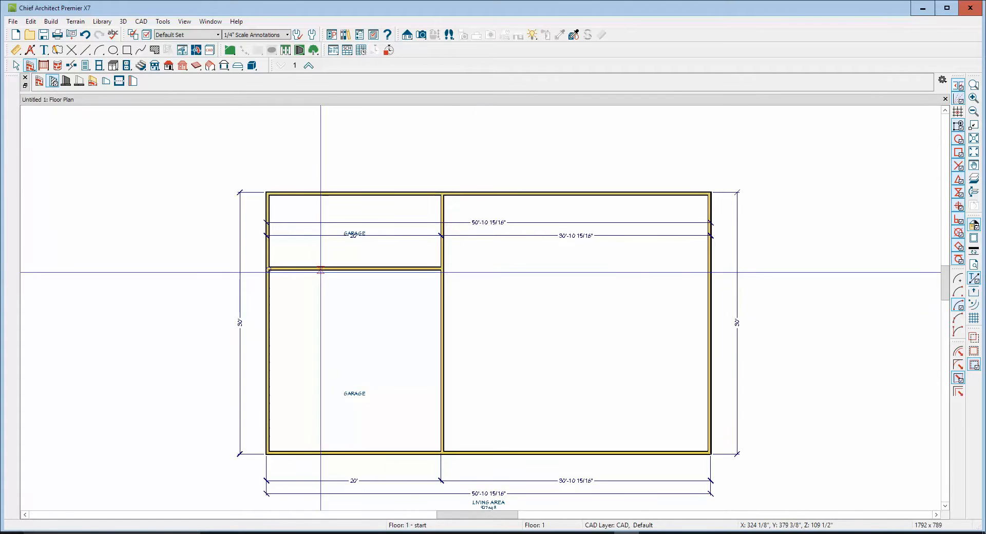
- Set the new garage wall's distance from the bottom exterior wall to 22'
key("space")
left_click(325, 269)
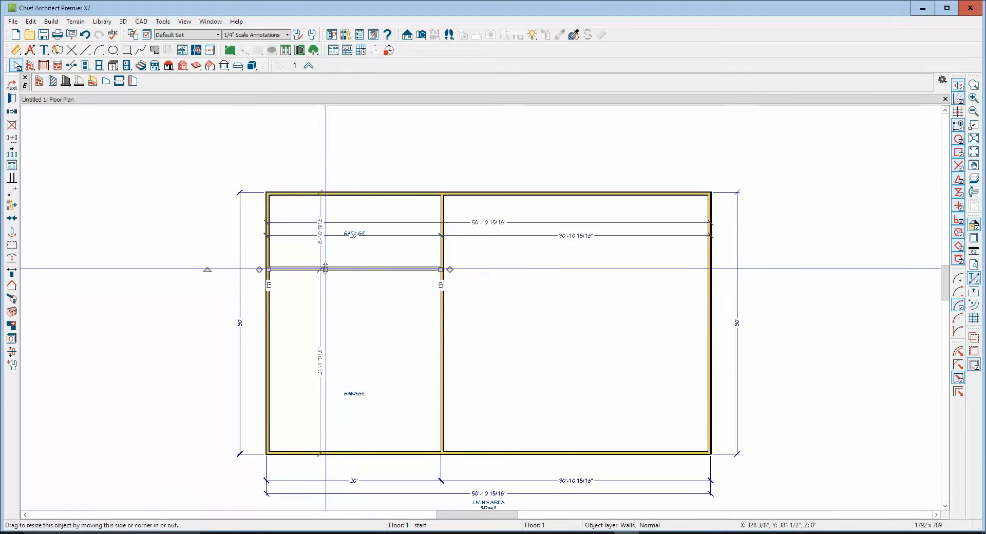
left_click(320, 361)
type("22")
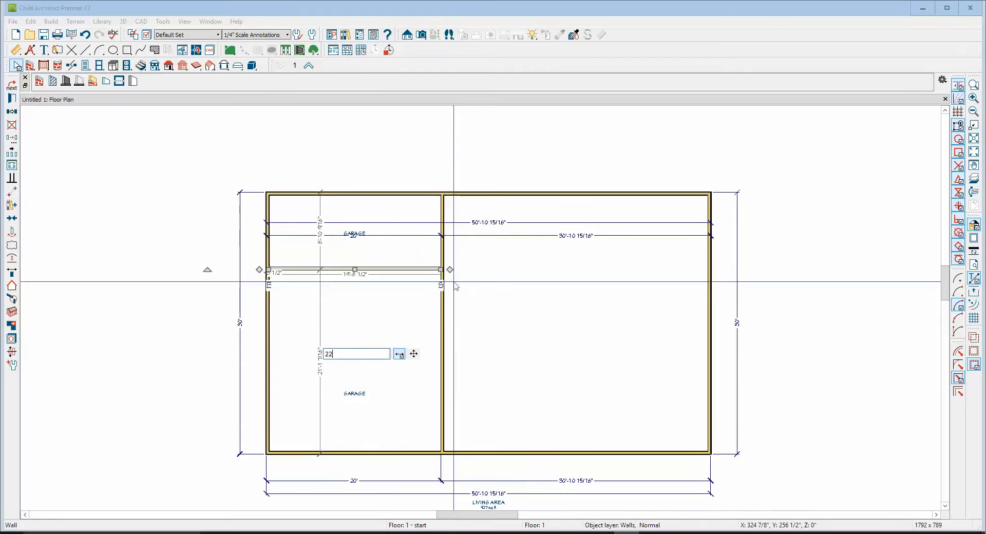
key("Return")
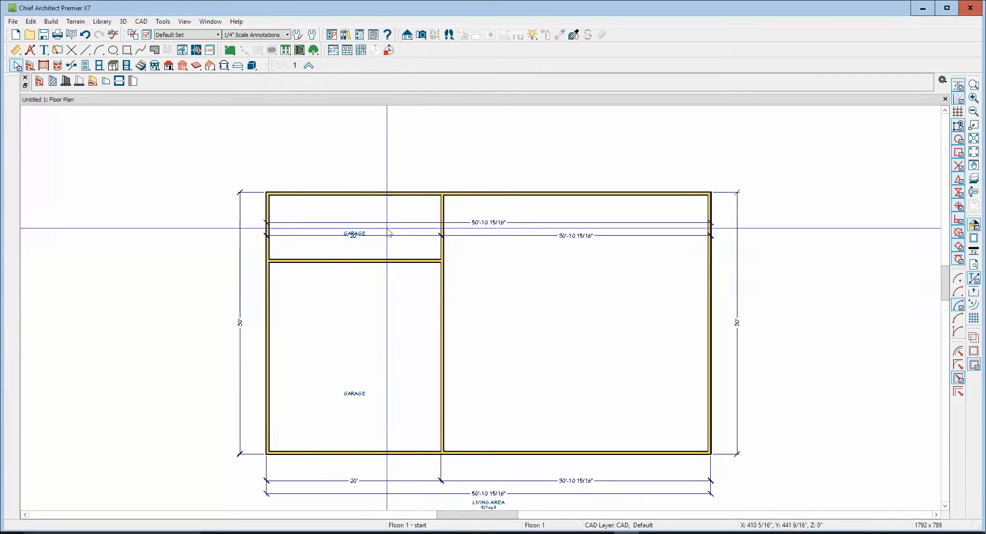
- Assign the Storage room type to the small room above the garage and regenerate the automatic exterior dimensions
double_click(386, 212)
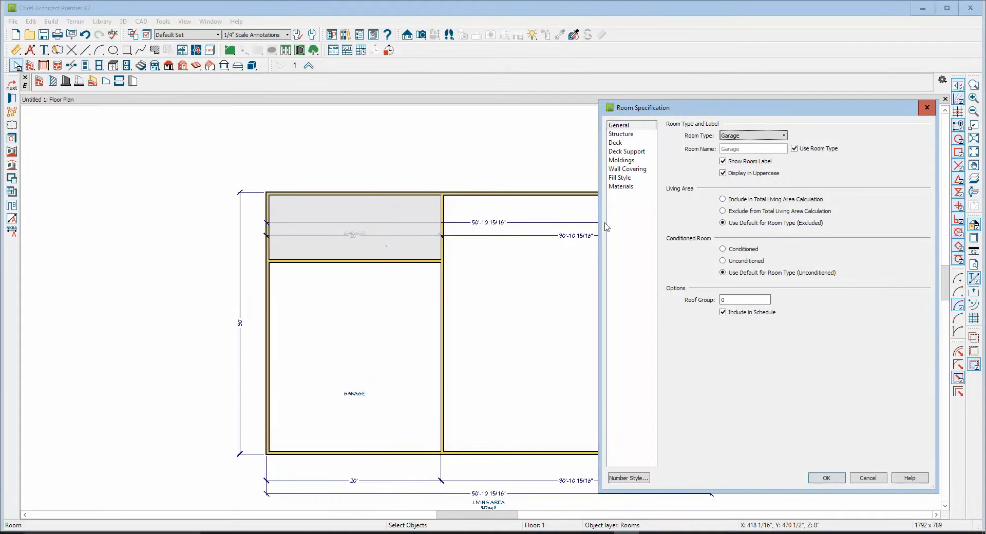
left_click(782, 137)
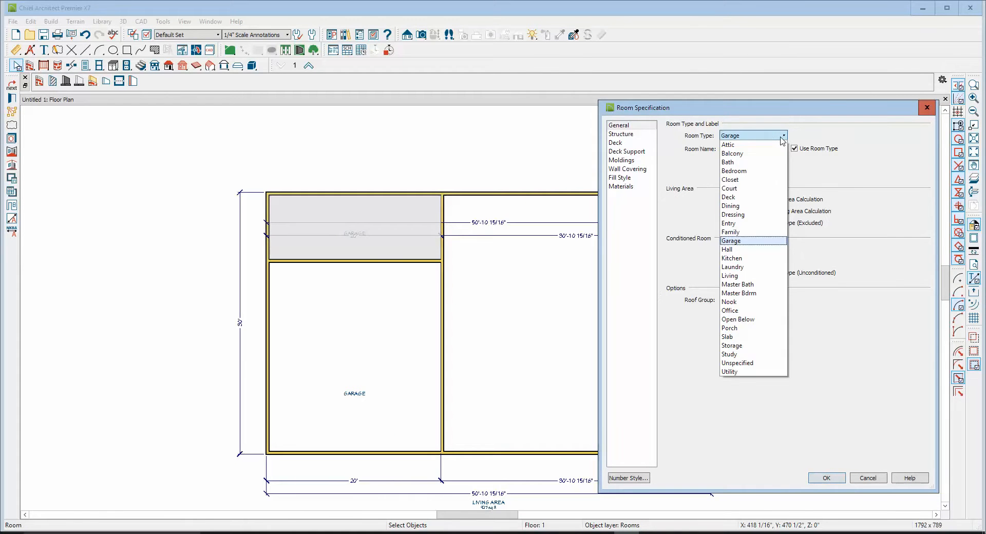
left_click(750, 345)
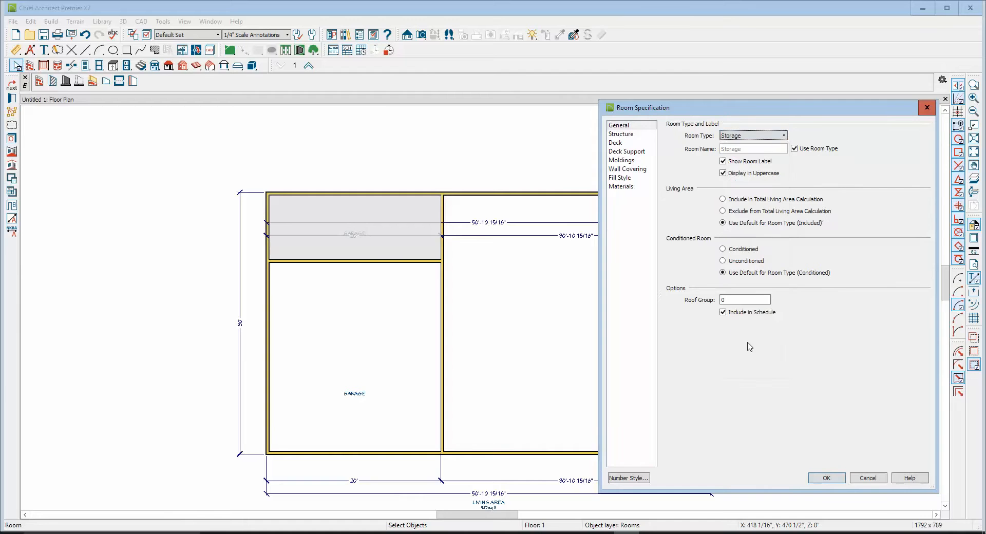
left_click(827, 478)
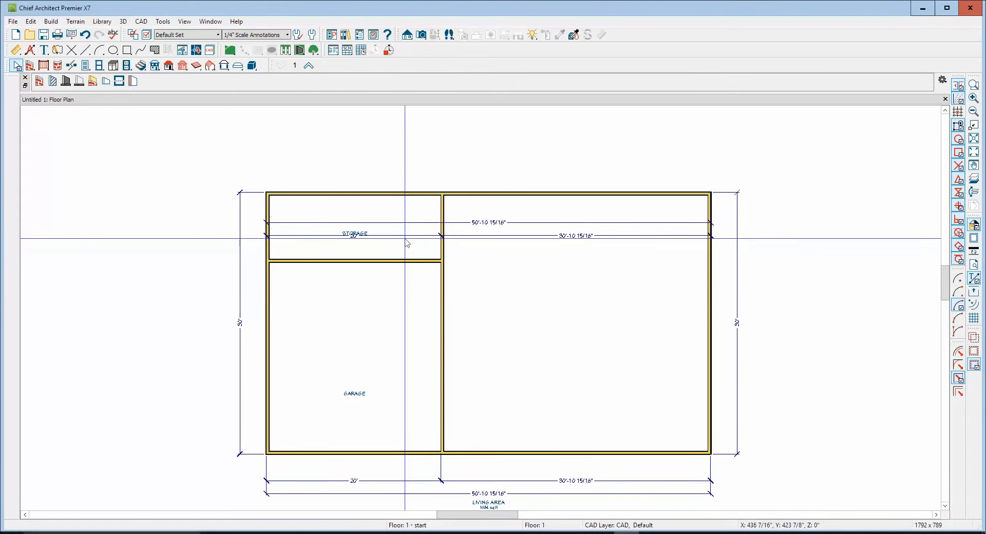
left_click(30, 50)
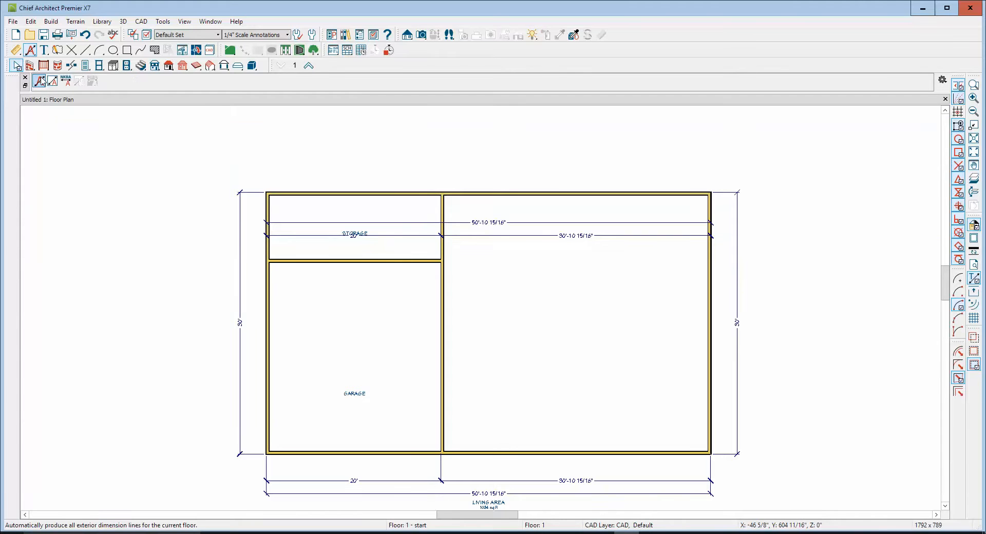
left_click(40, 80)
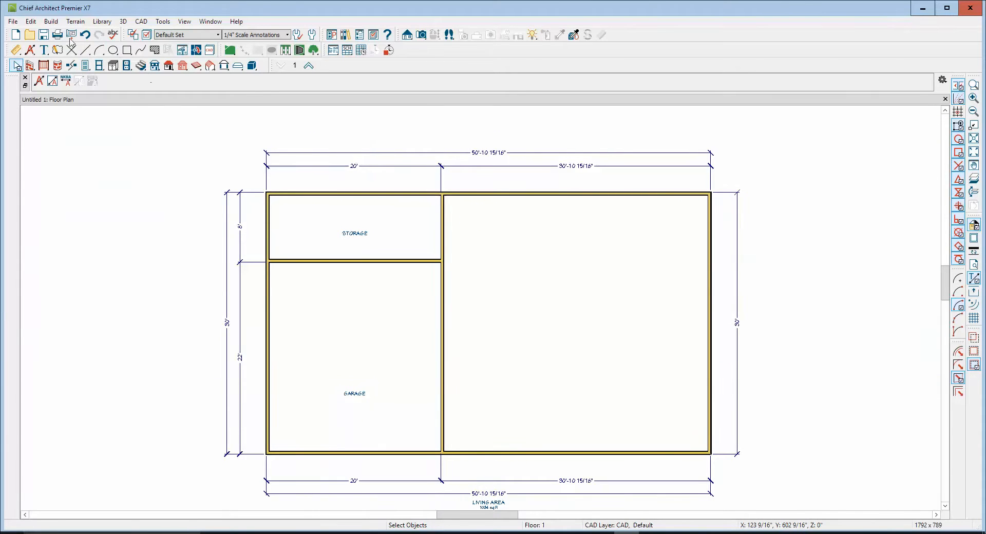
- Build a blank second floor plan with a finished ceiling height of 96"
left_click(51, 21)
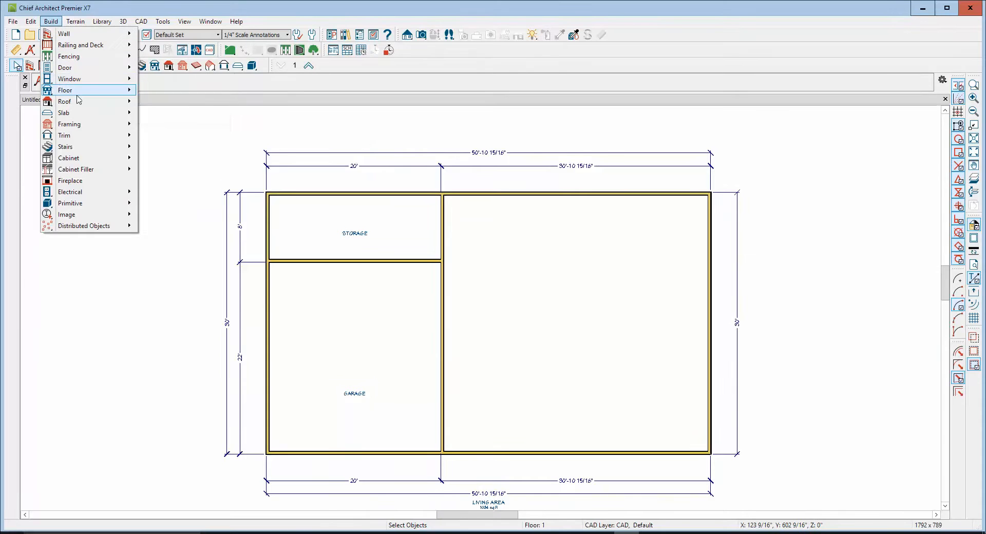
mouse_move(80, 113)
mouse_move(85, 90)
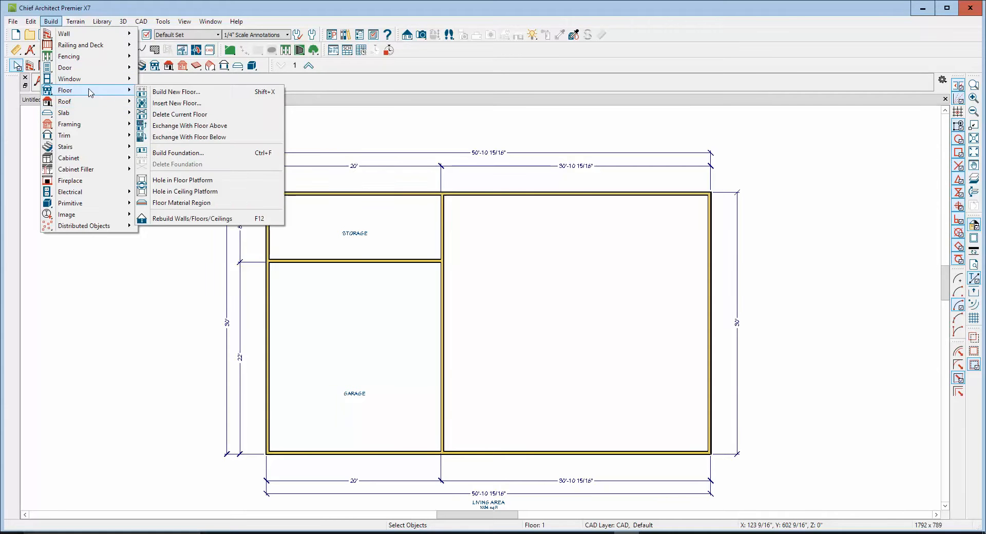
left_click(200, 93)
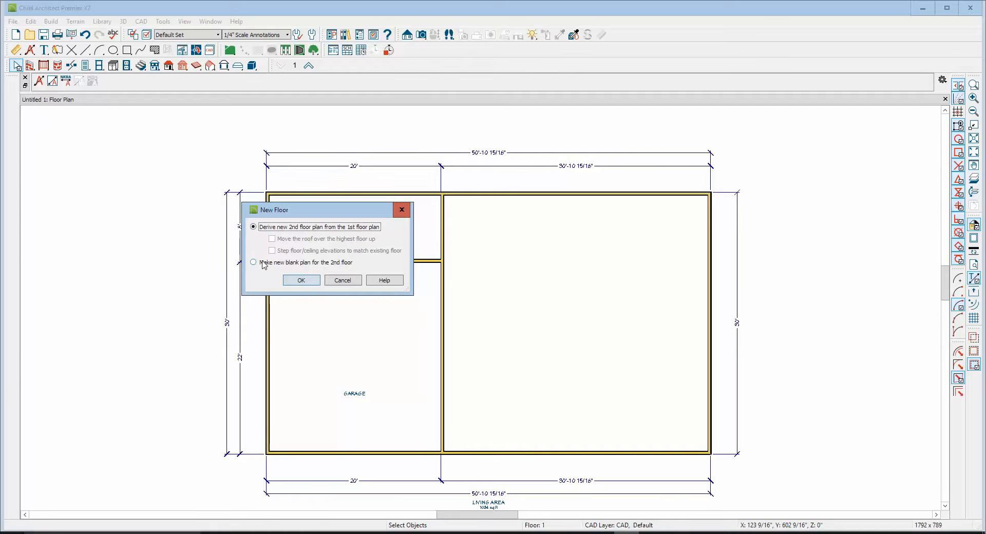
left_click(254, 263)
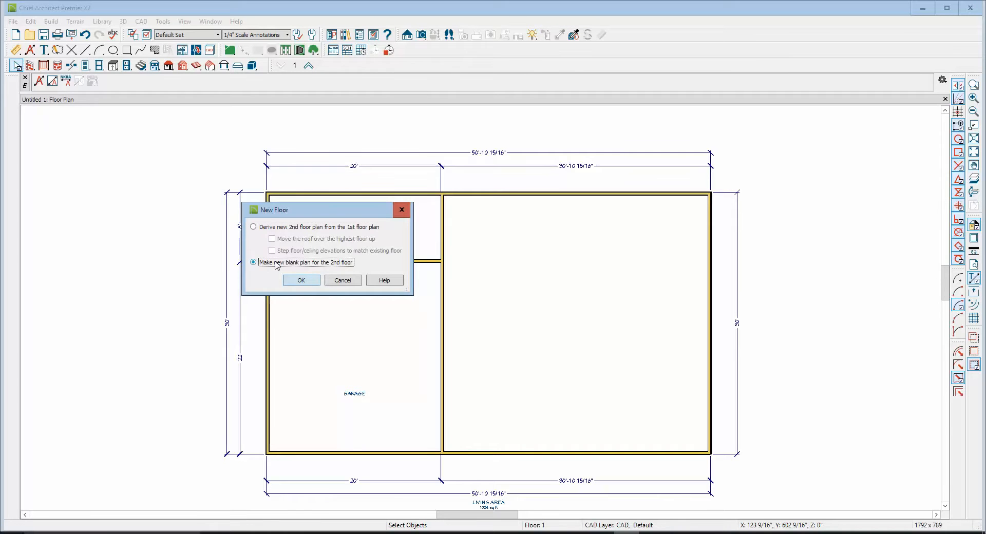
left_click(299, 281)
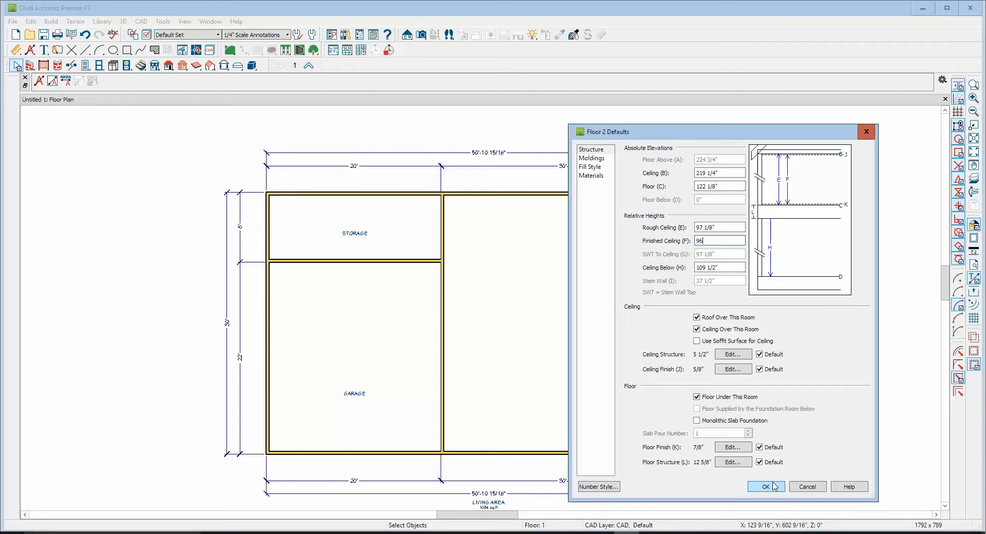
left_click(765, 487)
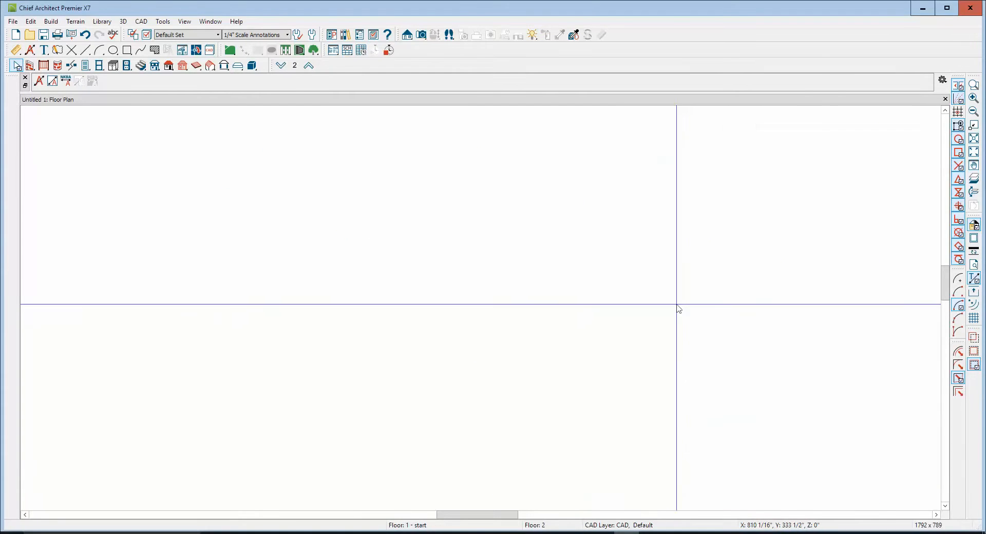
- Show the first floor as reference and draw second-floor exterior walls around the large living area beside the garage
left_click(973, 180)
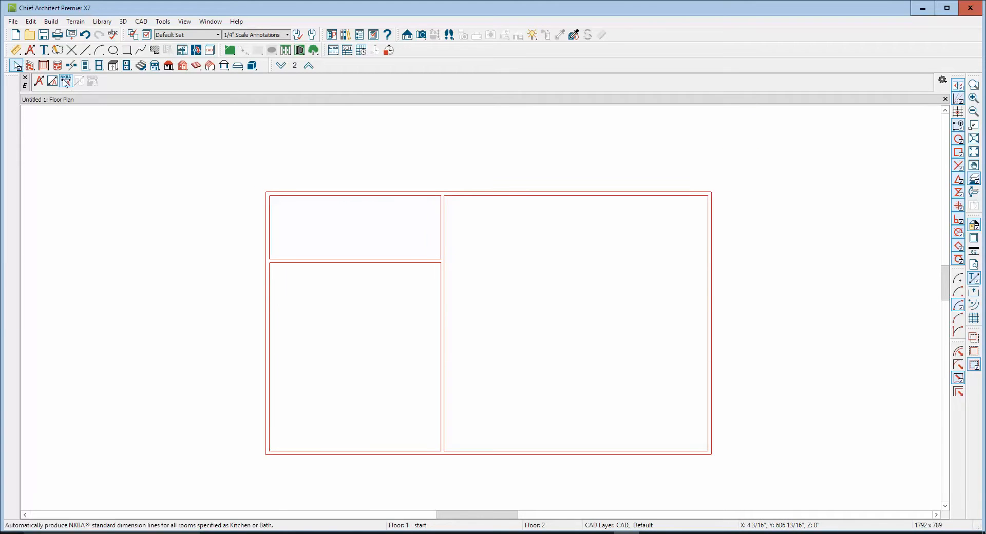
left_click(30, 68)
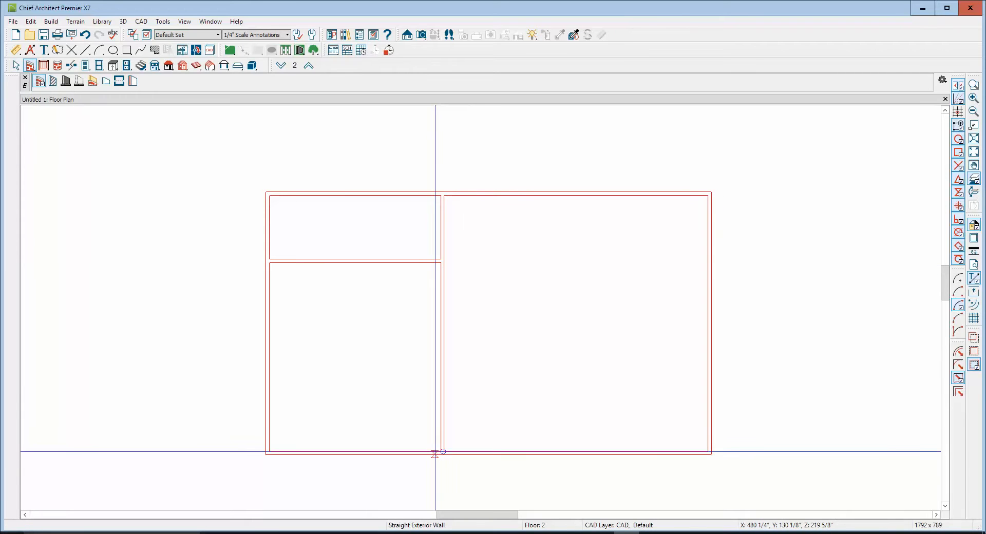
mouse_move(442, 451)
left_mouse_down()
mouse_move(440, 196)
mouse_move(710, 196)
mouse_move(713, 452)
mouse_move(451, 454)
left_mouse_up()
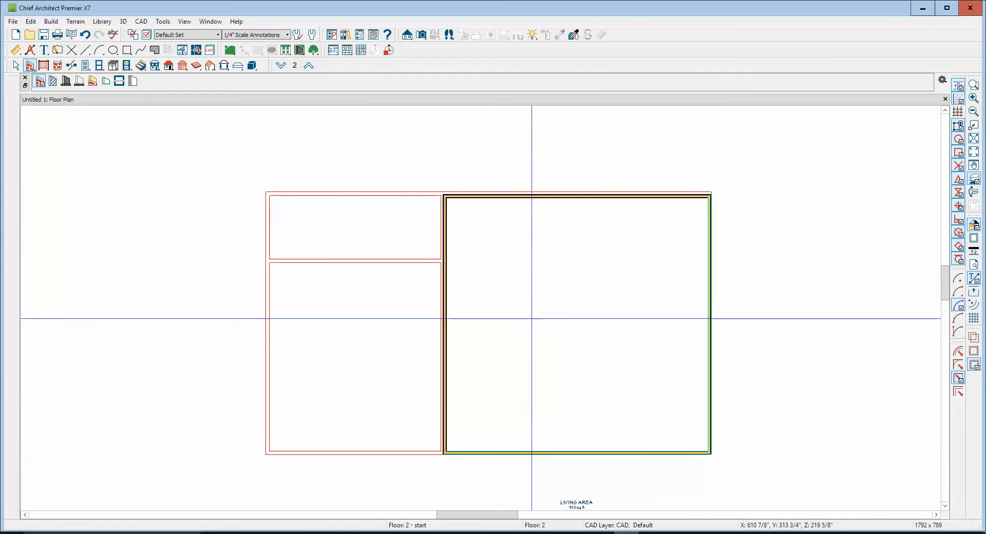
key("space")
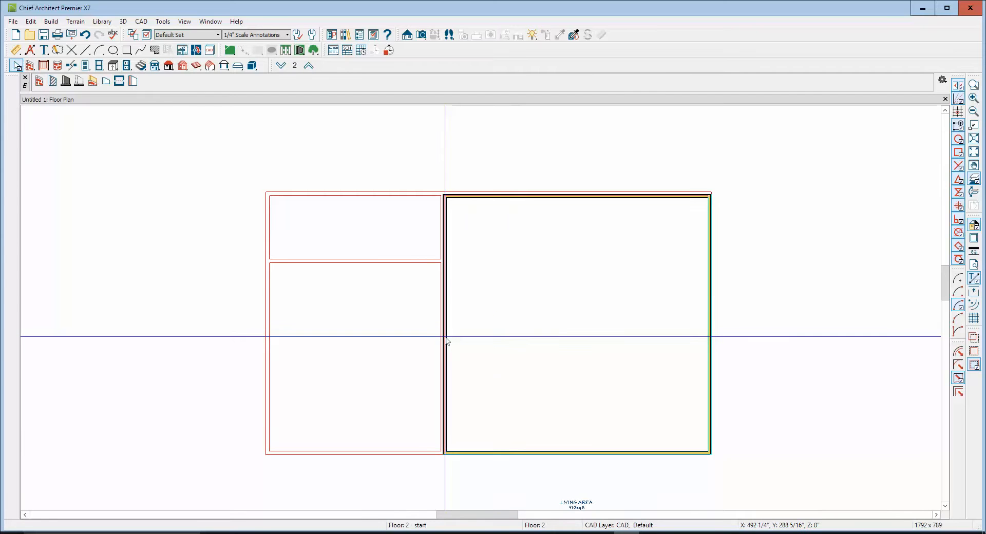
- Align the second floor's left and top exterior walls with the first-floor walls below
left_click(445, 338)
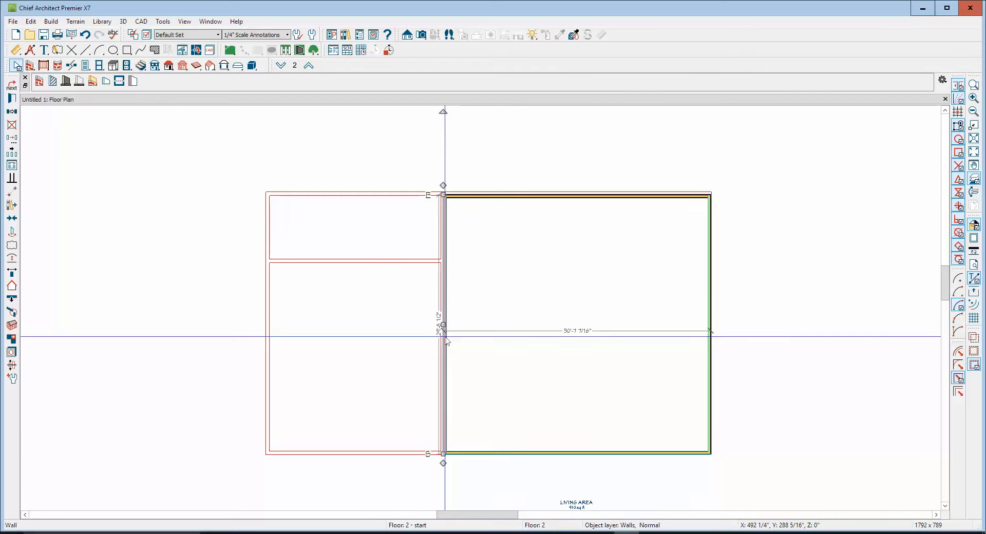
left_click(11, 303)
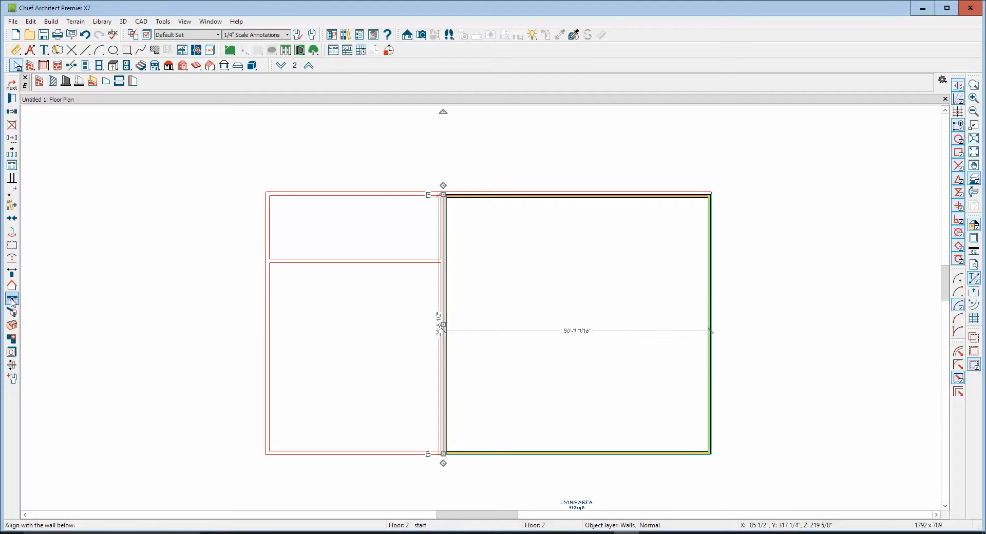
left_click(508, 202)
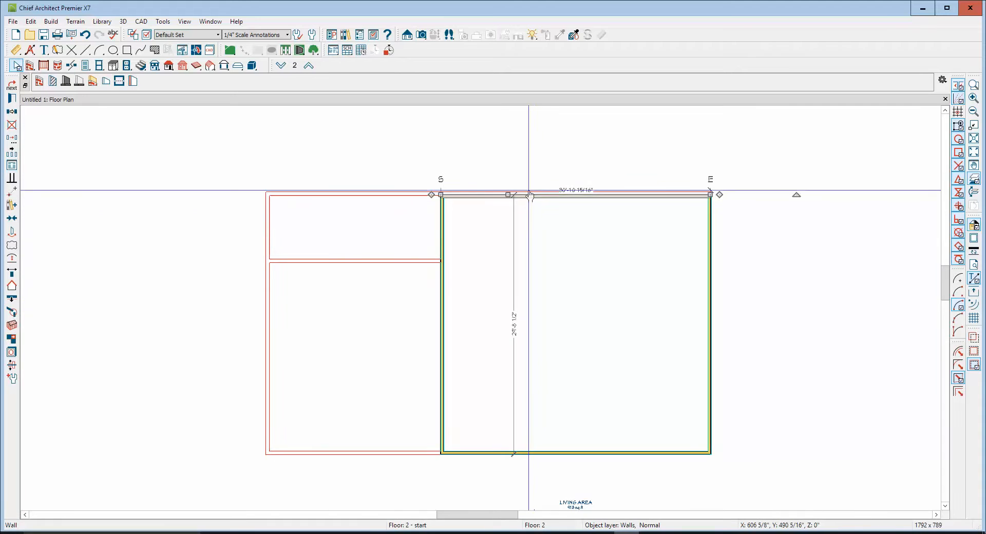
left_click_drag(507, 196, 508, 205)
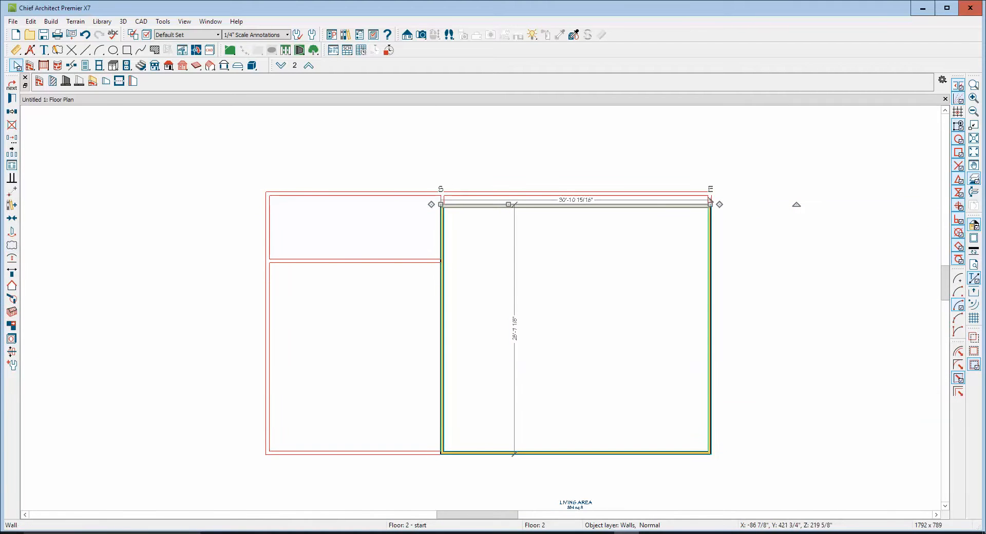
left_click_drag(508, 212, 510, 195)
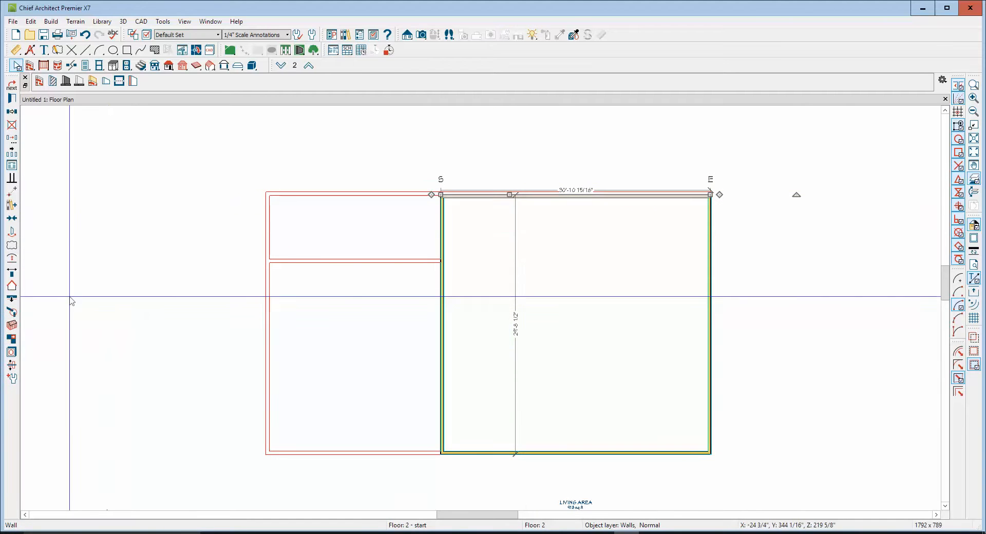
left_click(19, 297)
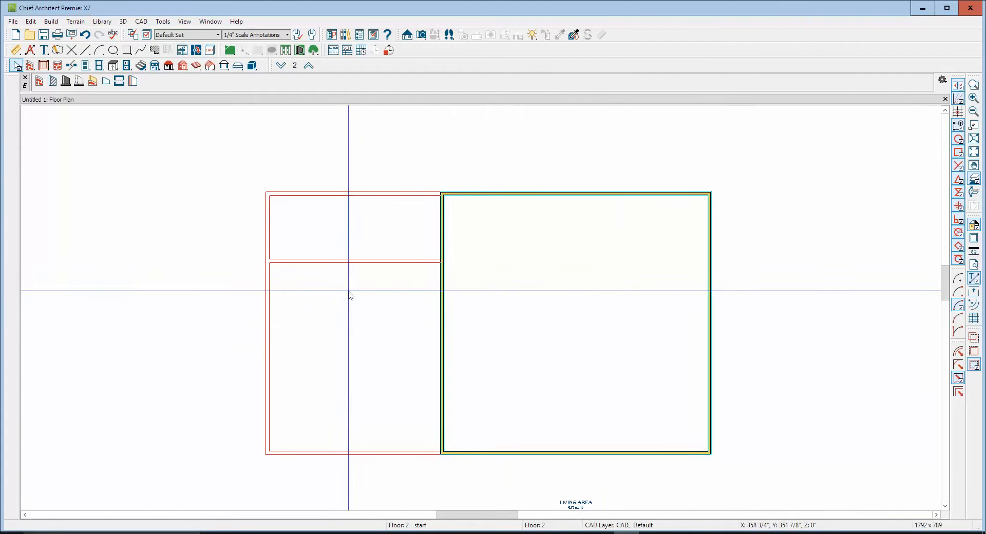
- On floor 1, make the garage's left exterior wall a full gable wall
left_click(281, 66)
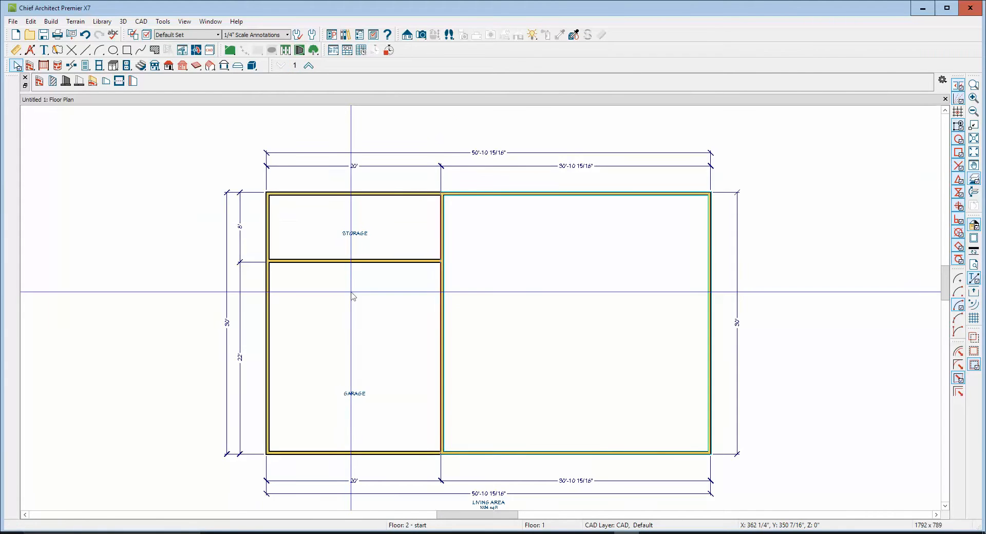
right_click(266, 345)
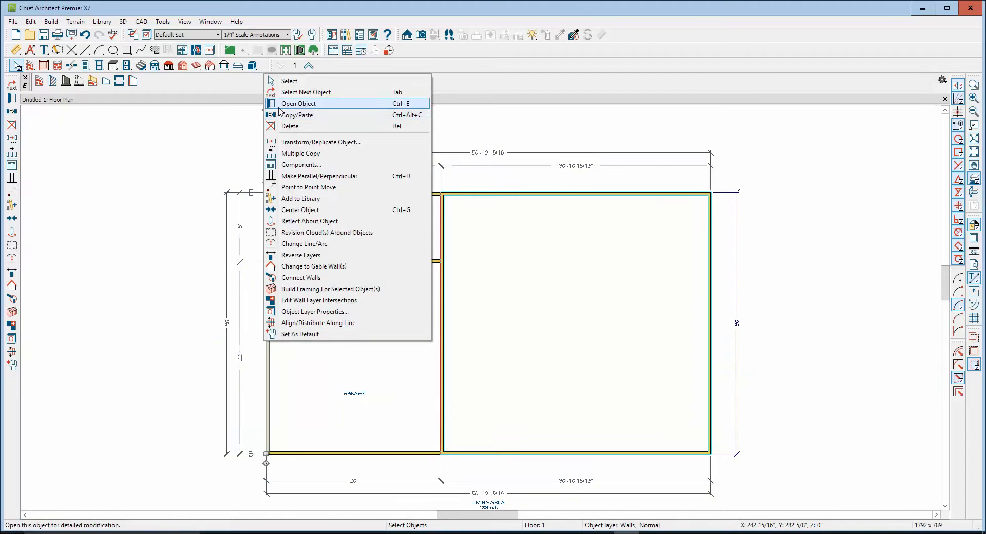
left_click(298, 103)
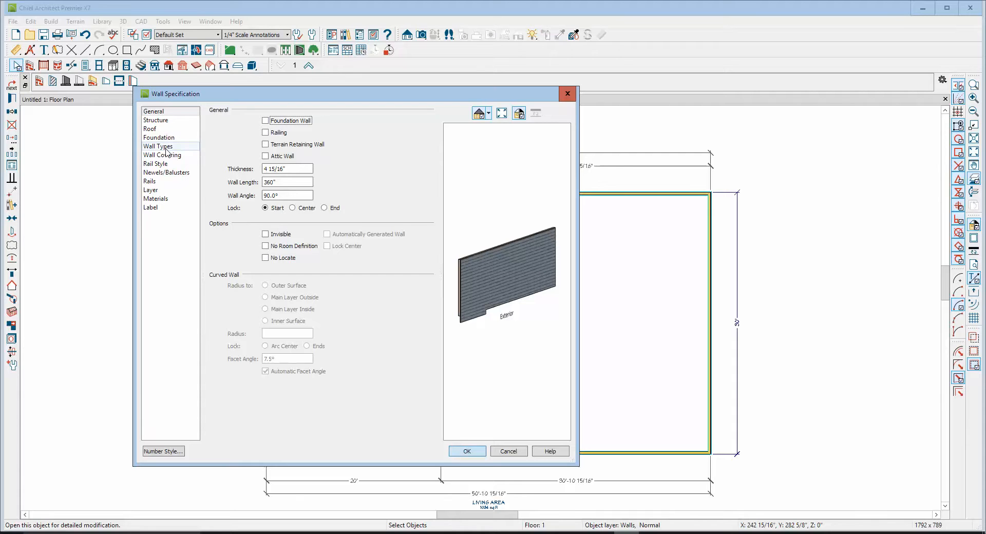
left_click(159, 130)
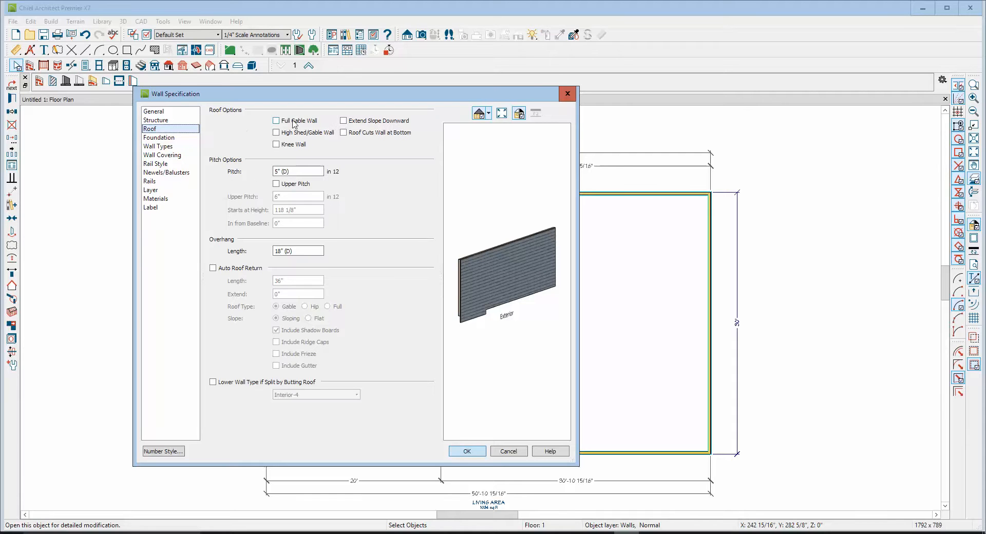
left_click(476, 454)
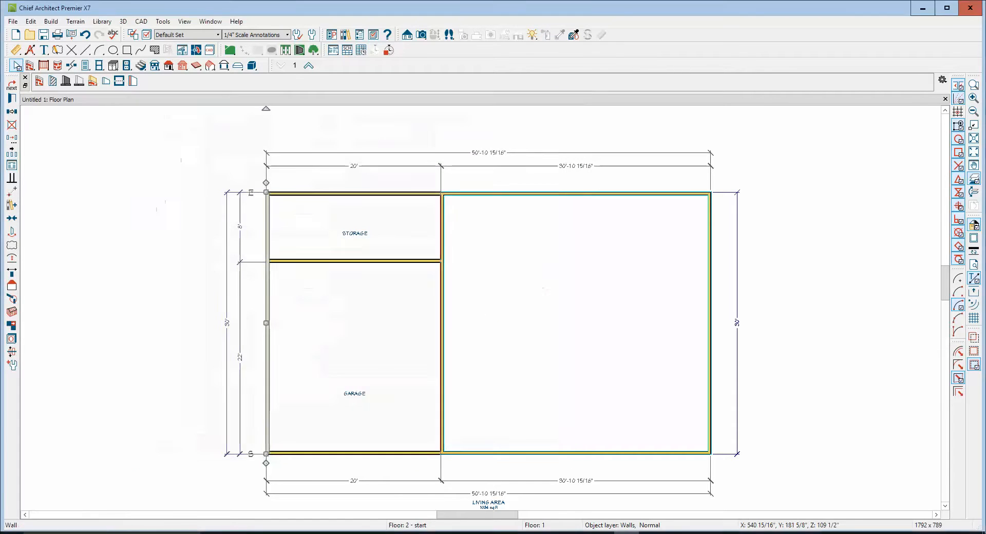
- On floor 2, make both the left and right exterior walls full gable walls
left_click(309, 65)
left_click(442, 323)
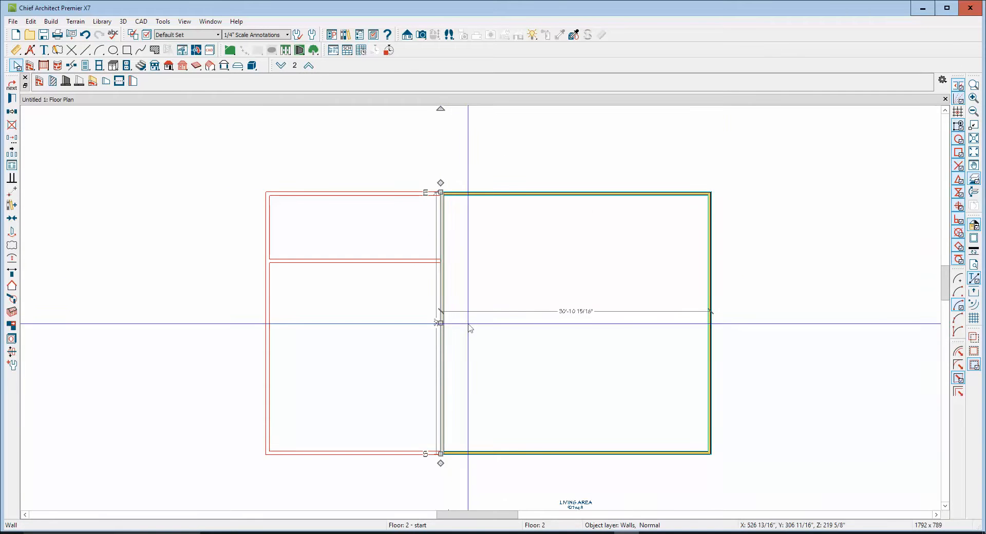
left_click(710, 347, "shift")
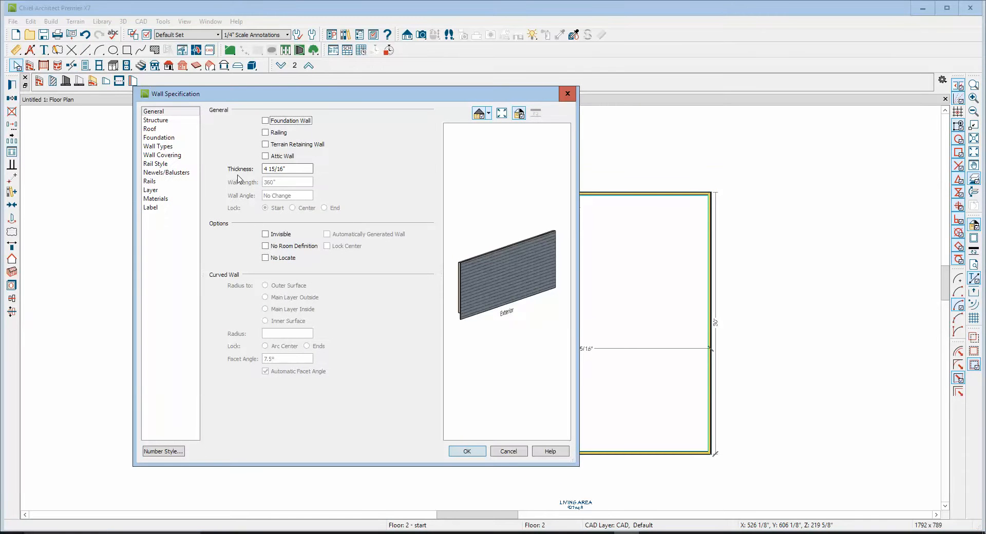
left_click(159, 132)
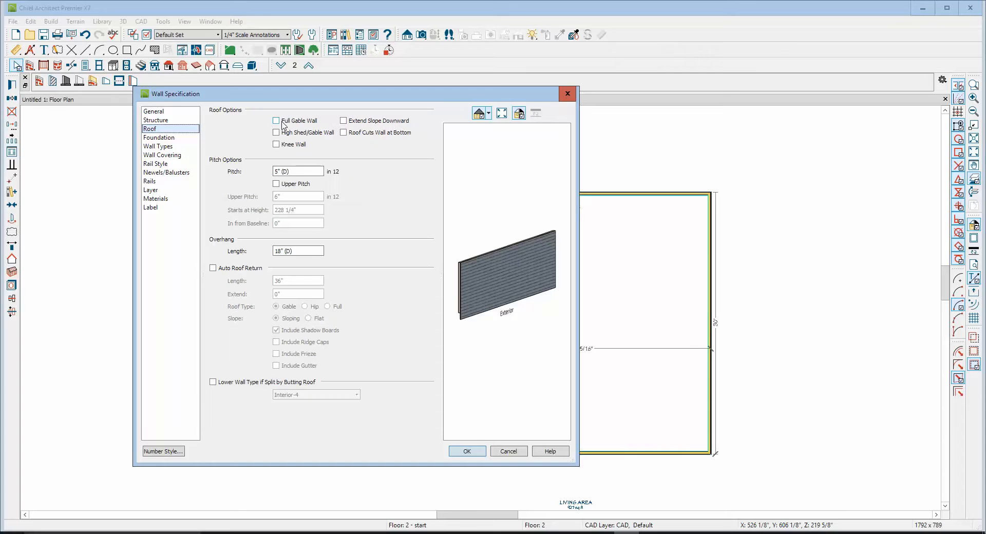
left_click(277, 121)
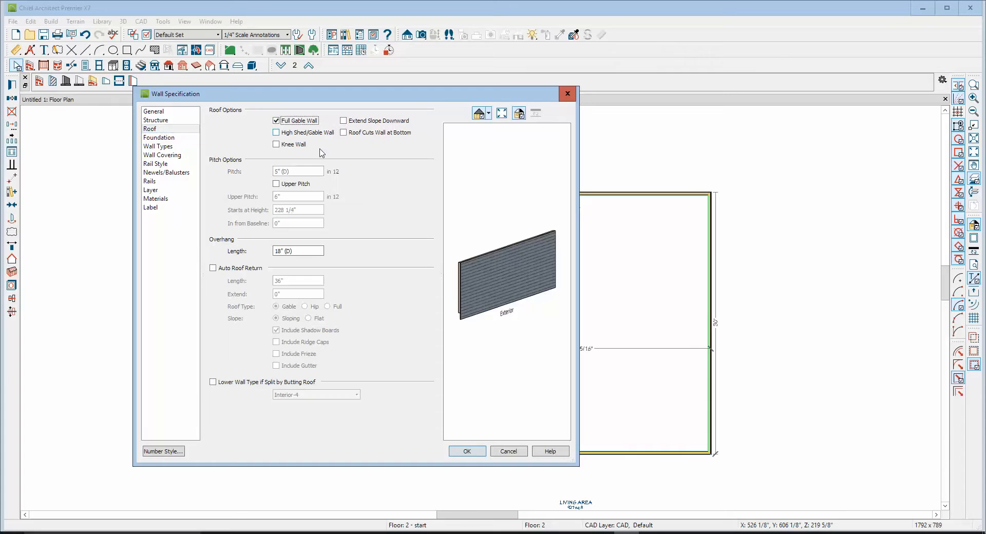
left_click(468, 452)
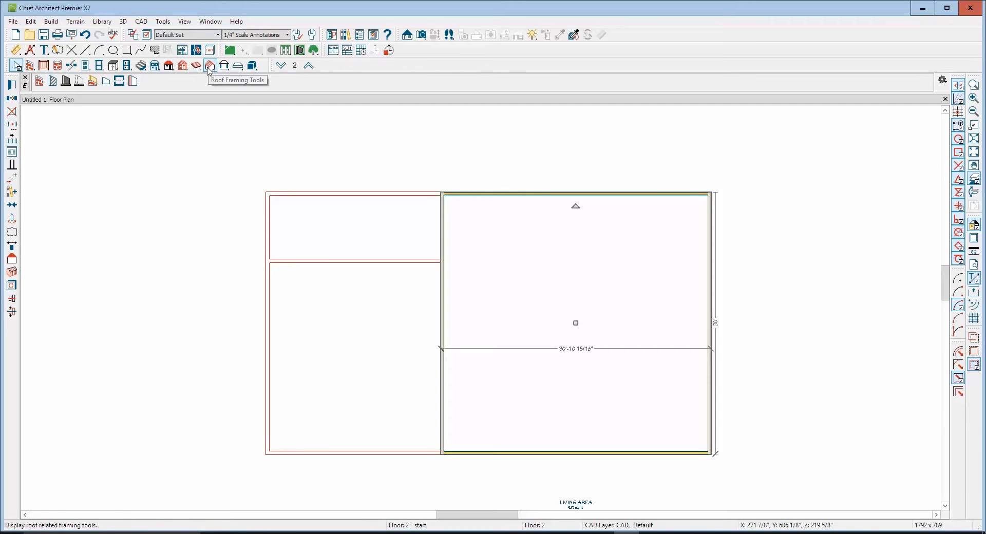
- Build the roof planes, fascia and roof trim with a 5 in 12 pitch and 18" overhangs, leaving Auto Rebuild Roofs off
left_click(168, 65)
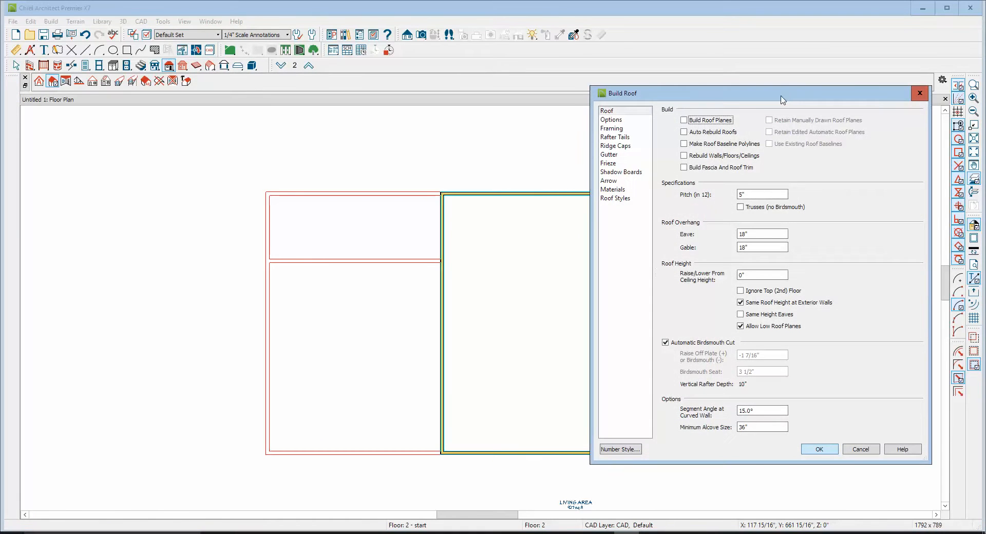
left_click_drag(782, 99, 478, 106)
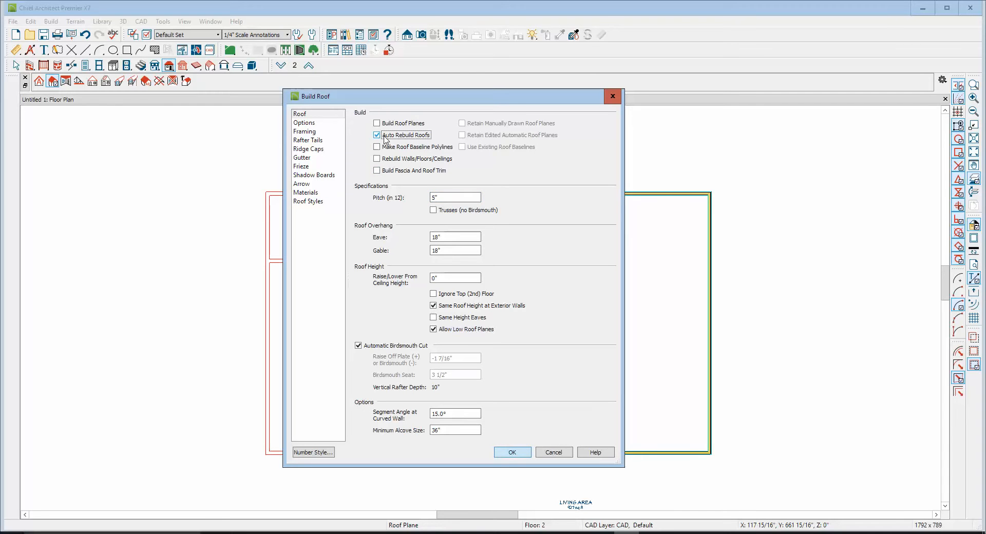
left_click(377, 123)
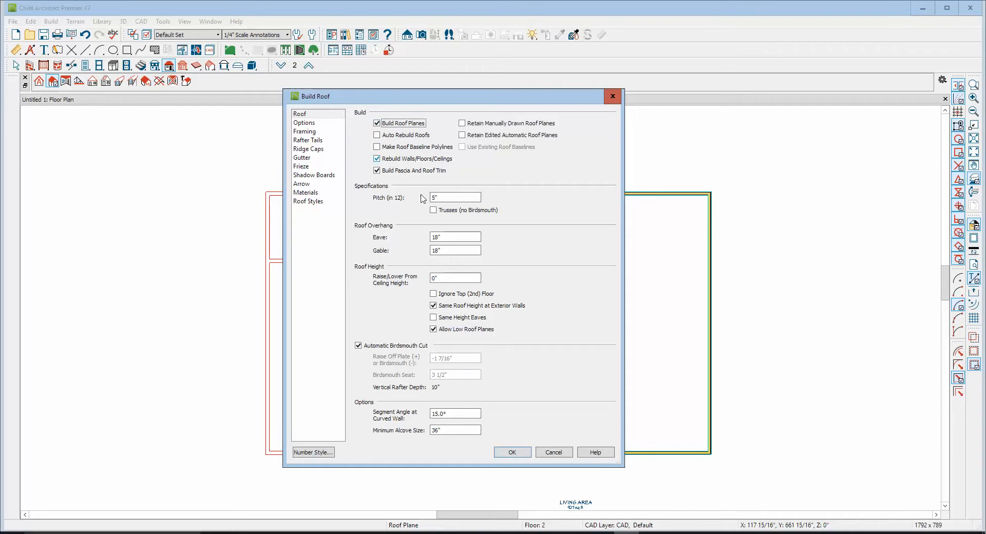
left_click(512, 452)
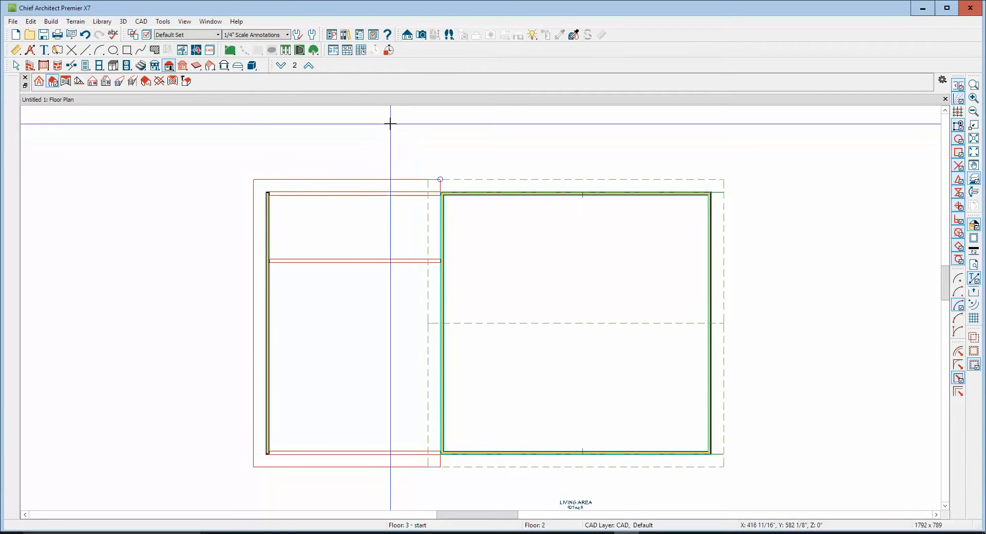
- Create a perspective full overview, examine the house and garage roofs from several angles, and return to the floor plan
left_click(422, 35)
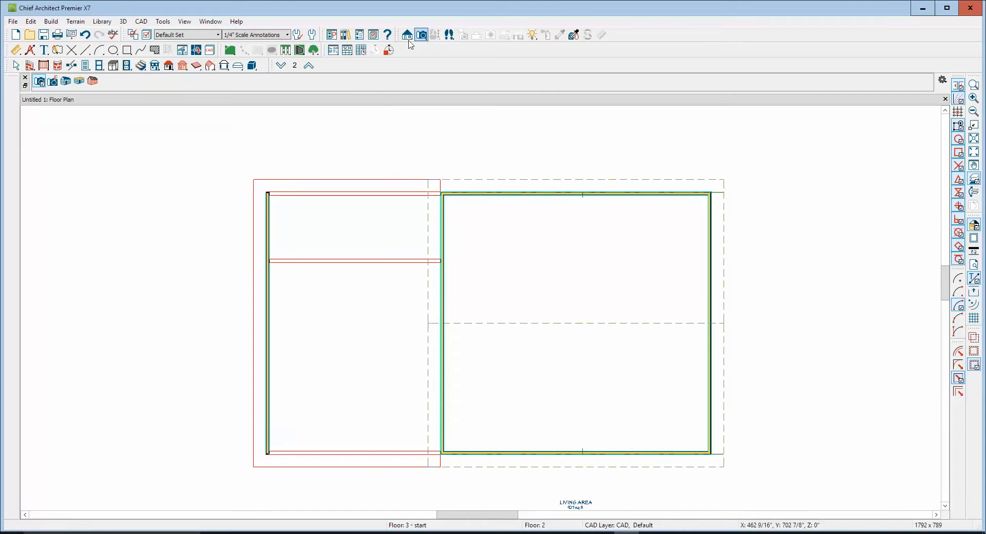
left_click(66, 82)
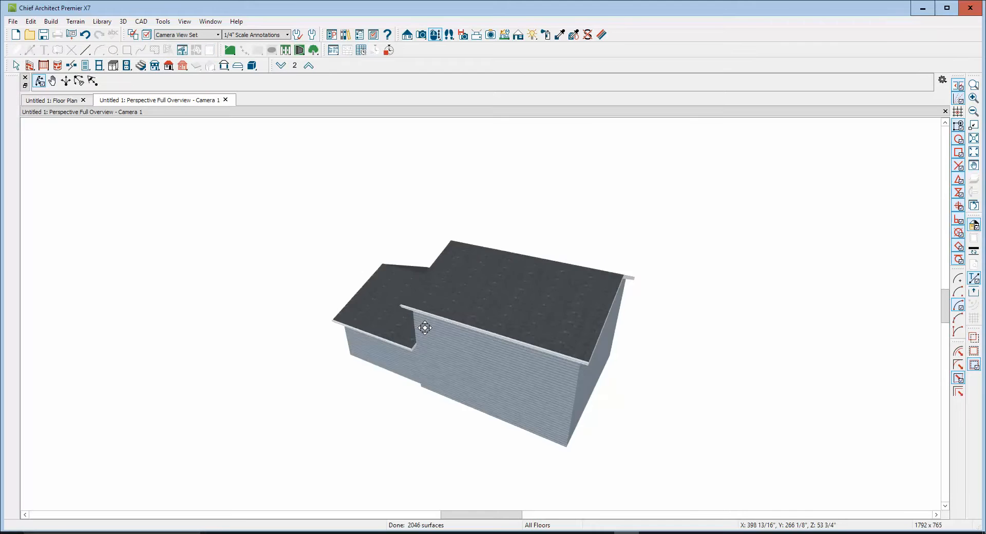
left_click_drag(419, 329, 330, 323)
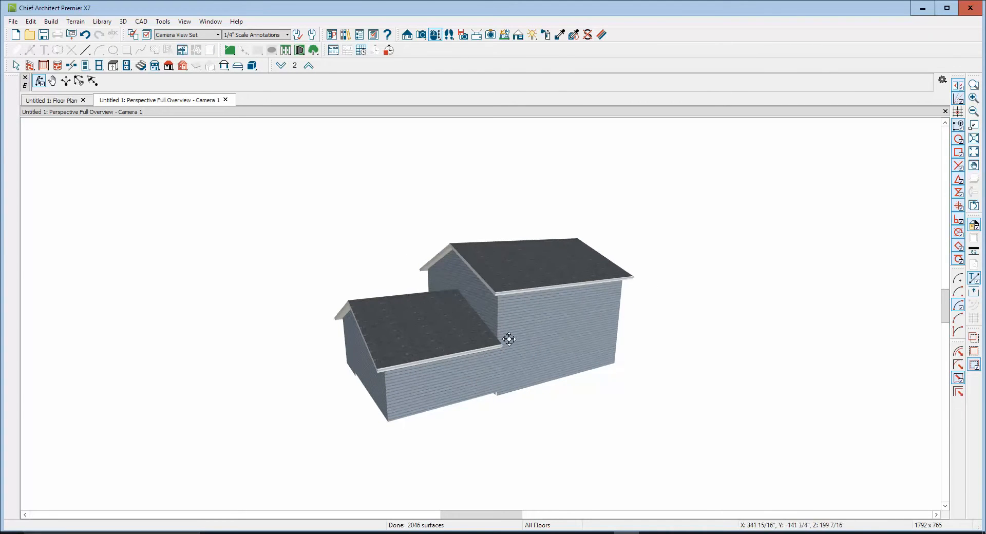
left_click_drag(509, 339, 501, 395)
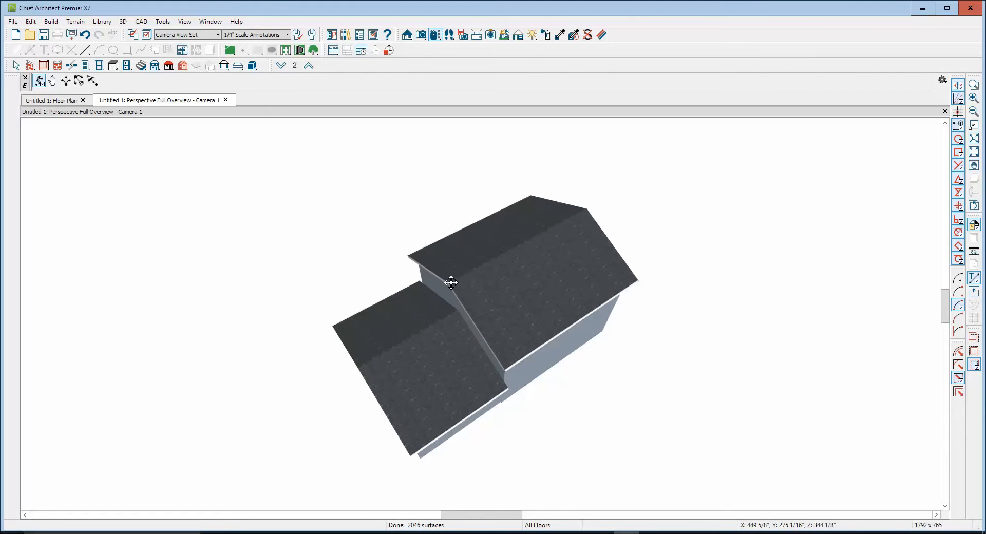
key("ctrl+Tab")
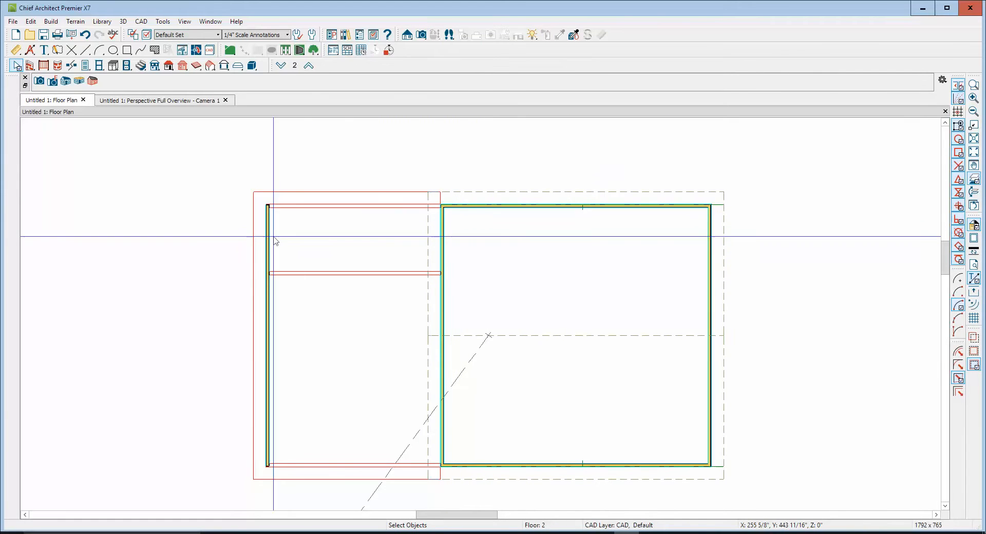
- On floor 2, extend the rear wall to the garage's outer wall and enclose the area above the storage room with exterior walls
left_click(443, 204)
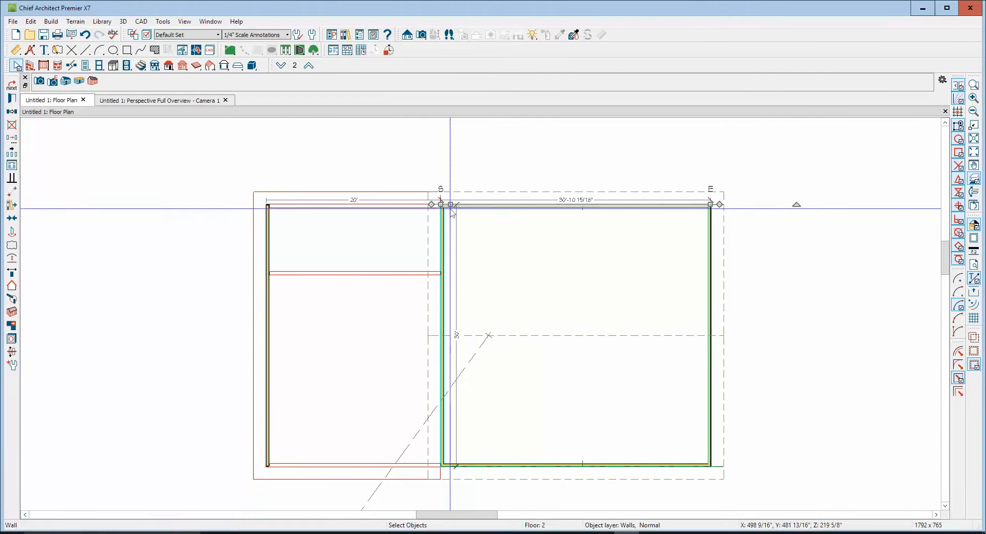
left_click_drag(443, 204, 268, 222)
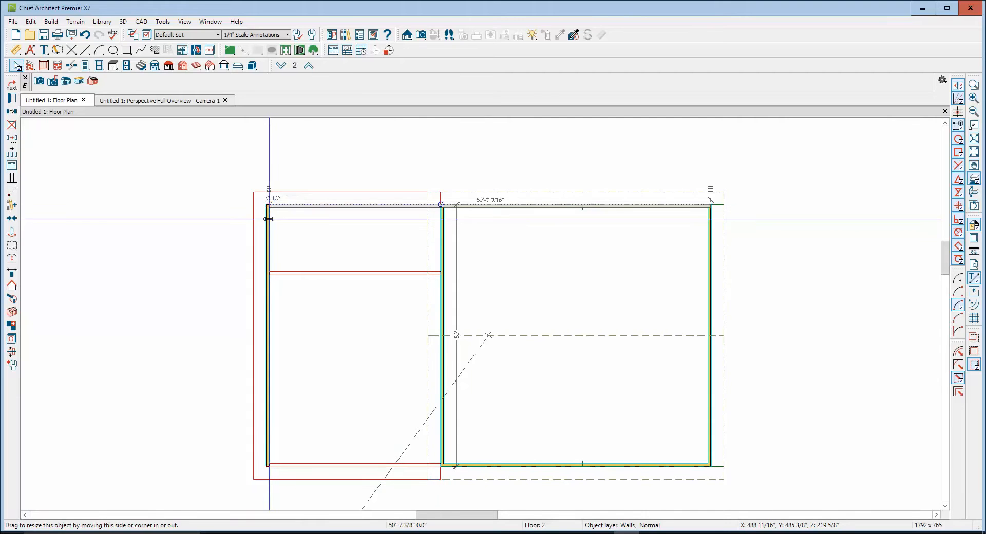
left_click(441, 231)
mouse_move(442, 208)
left_mouse_down()
mouse_move(446, 275)
mouse_move(268, 277)
mouse_move(264, 204)
left_mouse_up()
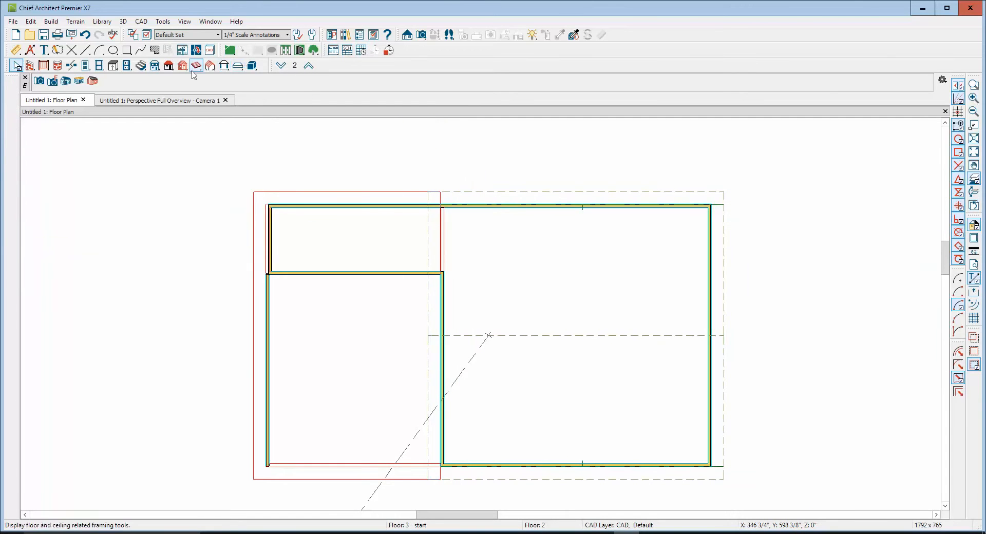
- Rebuild the roof planes, fascia and roof trim with a 5 in 12 pitch and 18" overhangs, leaving Auto Rebuild Roofs off
double_click(169, 66)
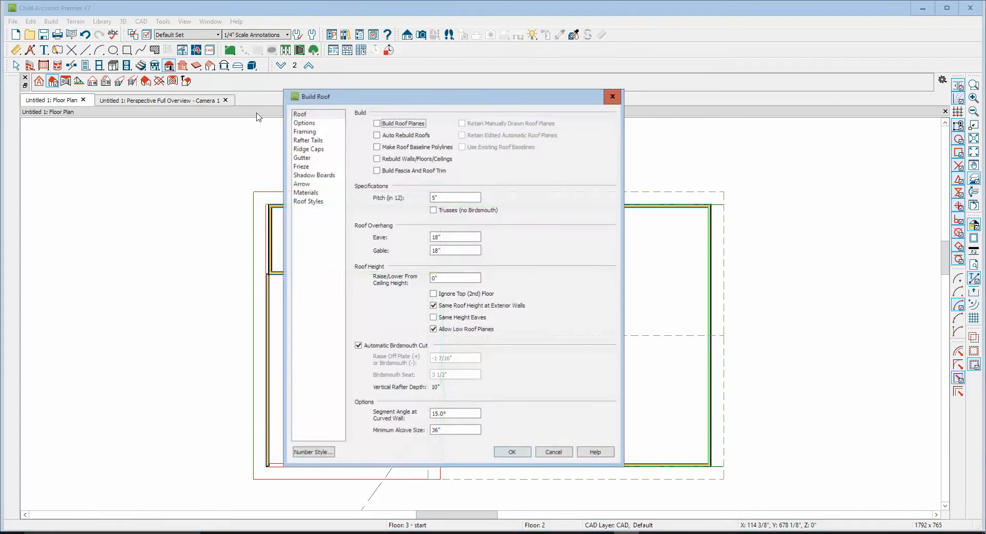
left_click(381, 123)
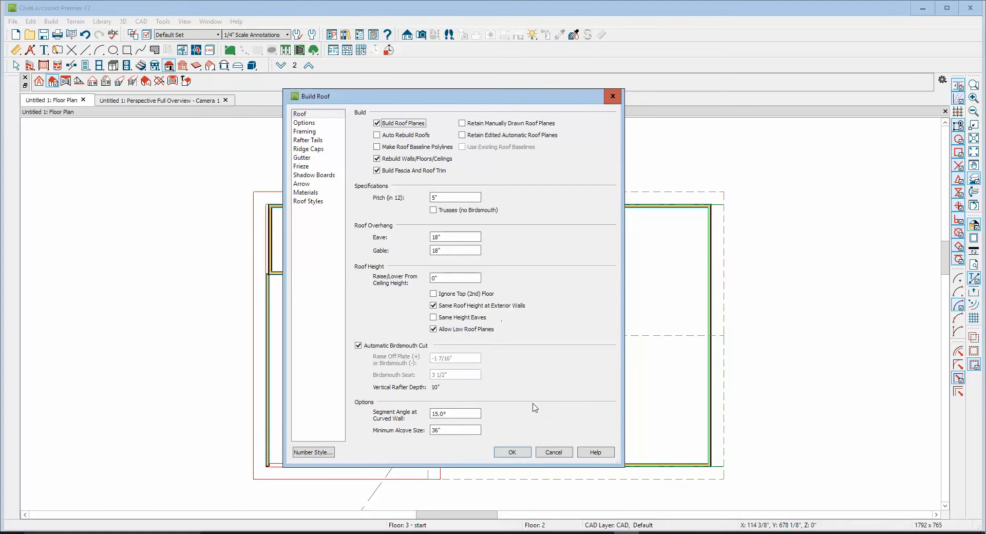
left_click(513, 452)
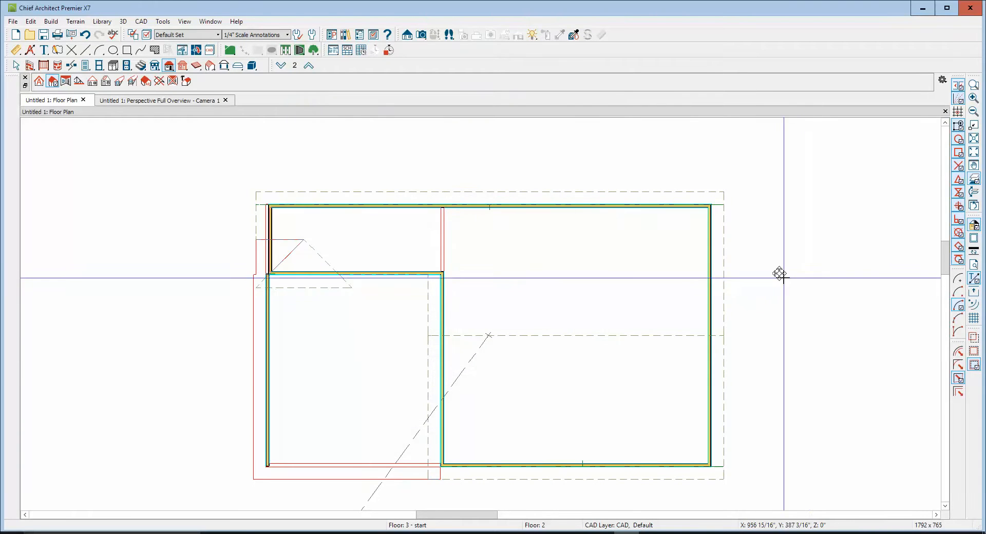
- In the perspective overview, delete the small triangular roof plane beside the storage bump-out and the large roof plane over the garage
key("ctrl+Tab")
left_click_drag(429, 310, 517, 258)
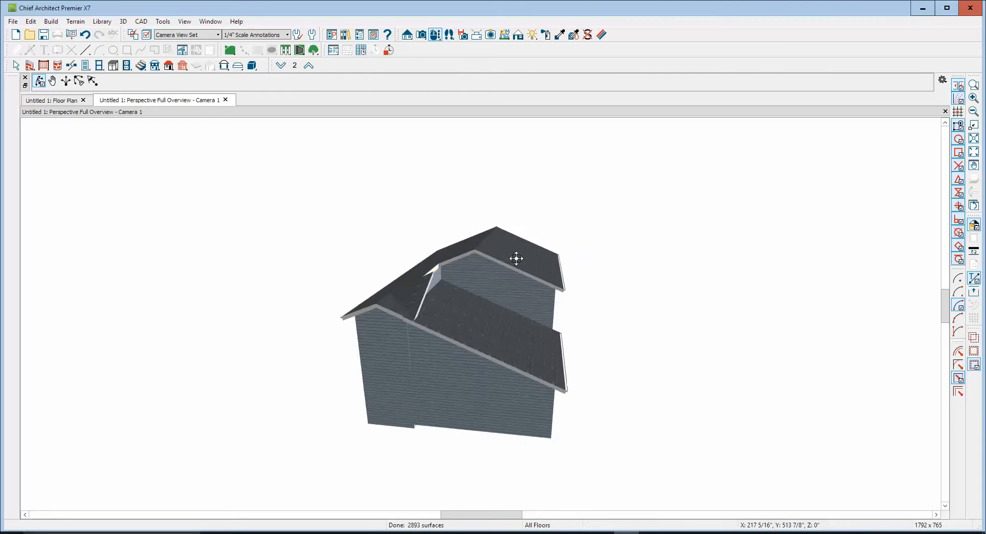
left_click_drag(429, 319, 416, 351)
key("space")
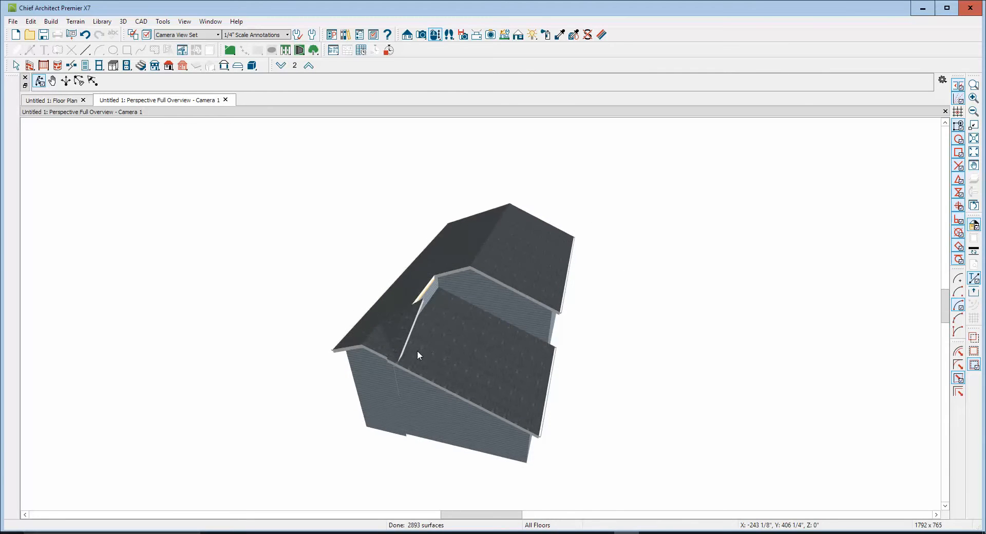
scroll(415, 353, "up", 2)
scroll(402, 343, "up", 3)
left_click(397, 323)
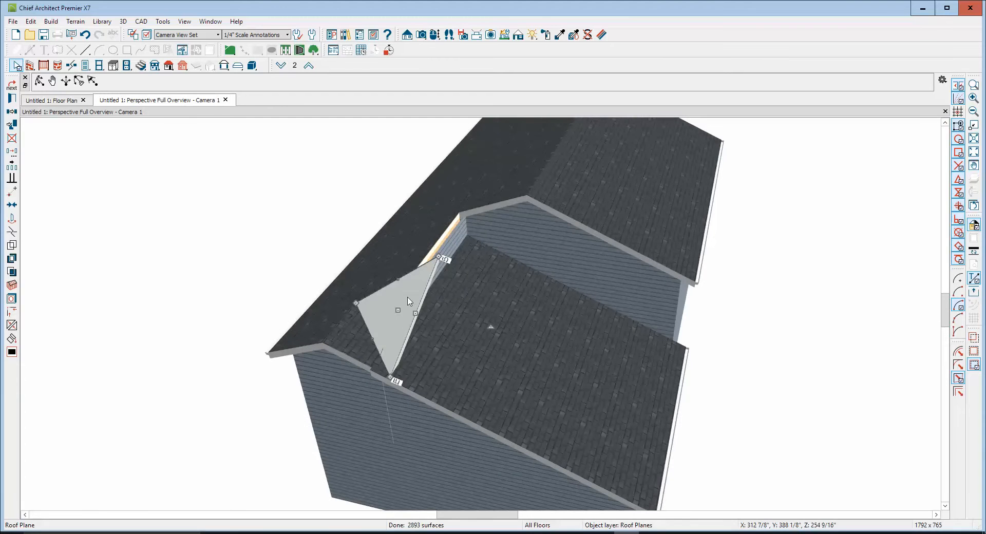
key("Delete")
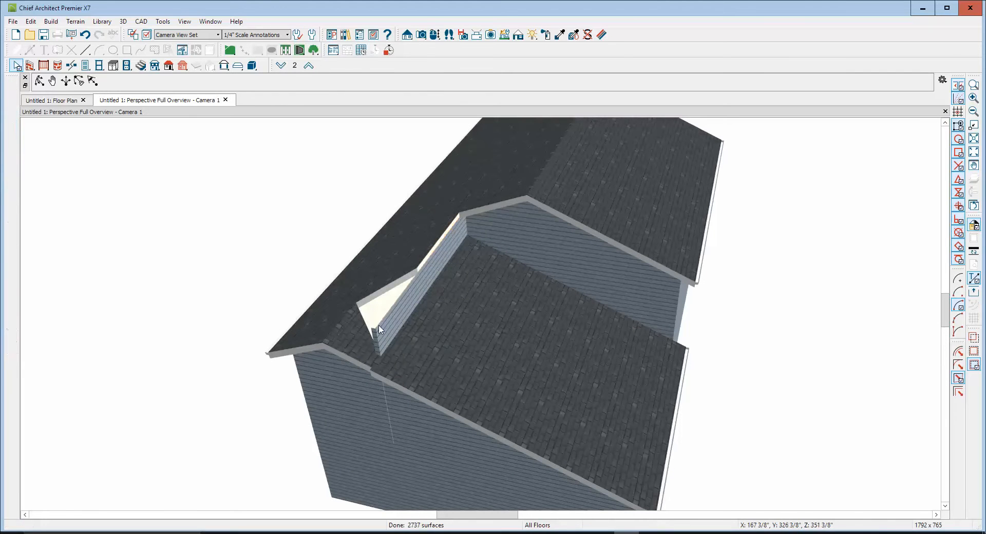
left_click(359, 346)
key("Delete")
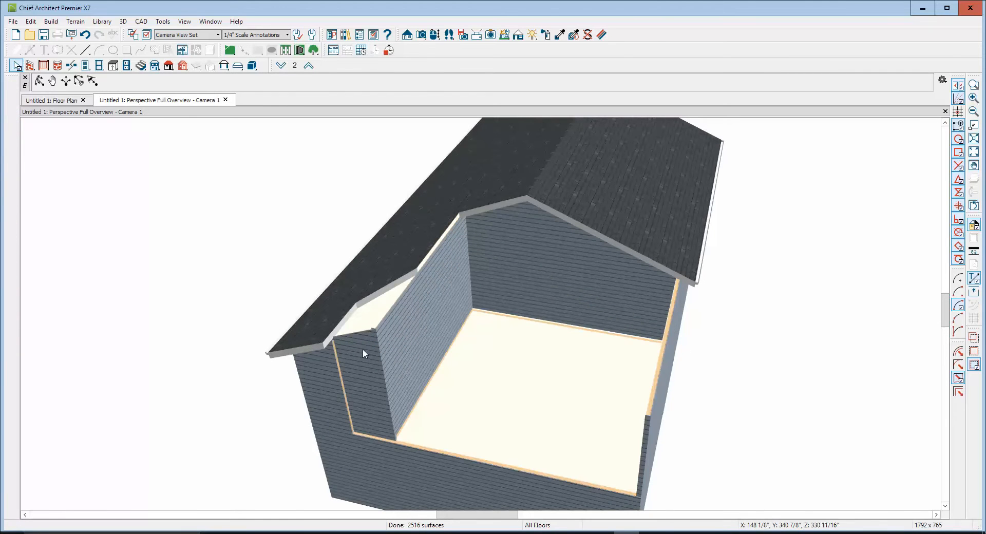
- Reshape the rear roof plane by moving its two notched corners so its edge follows the second-floor wall above the storage room
left_click(417, 275)
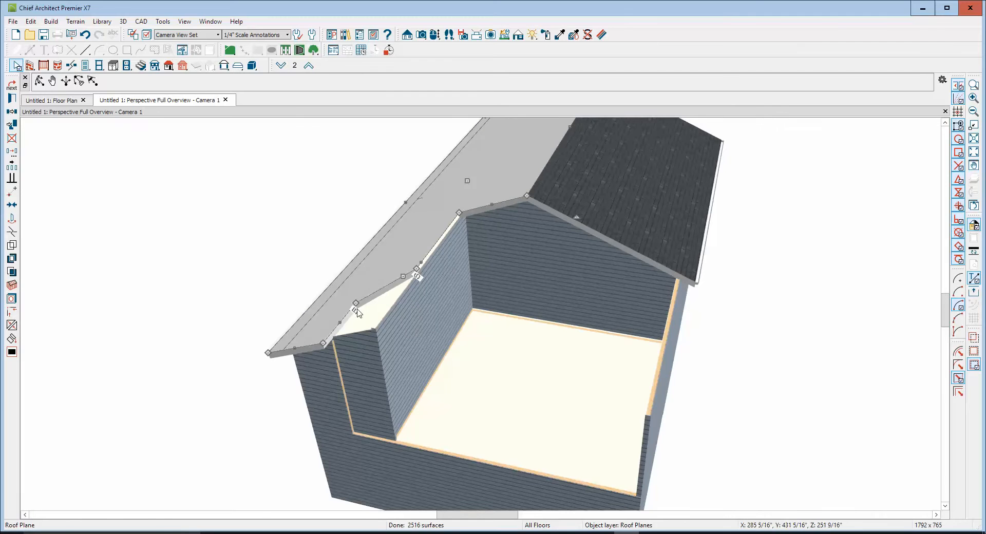
left_click_drag(357, 309, 326, 343)
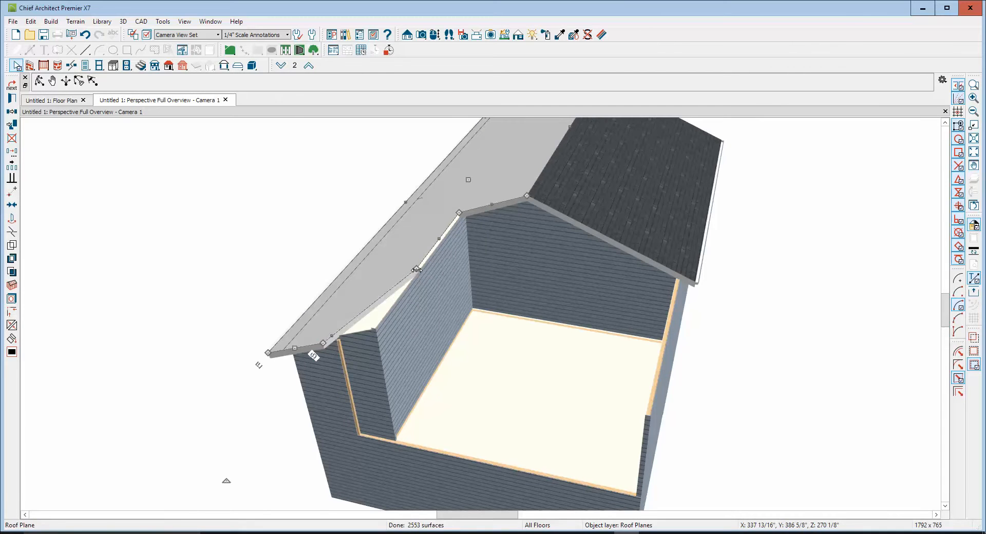
left_click_drag(416, 270, 360, 344)
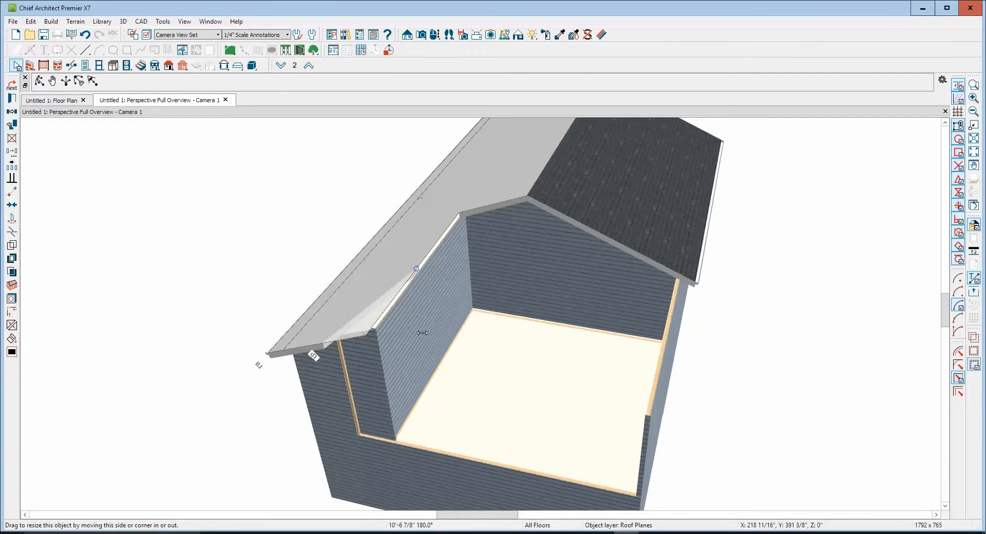
key("Escape")
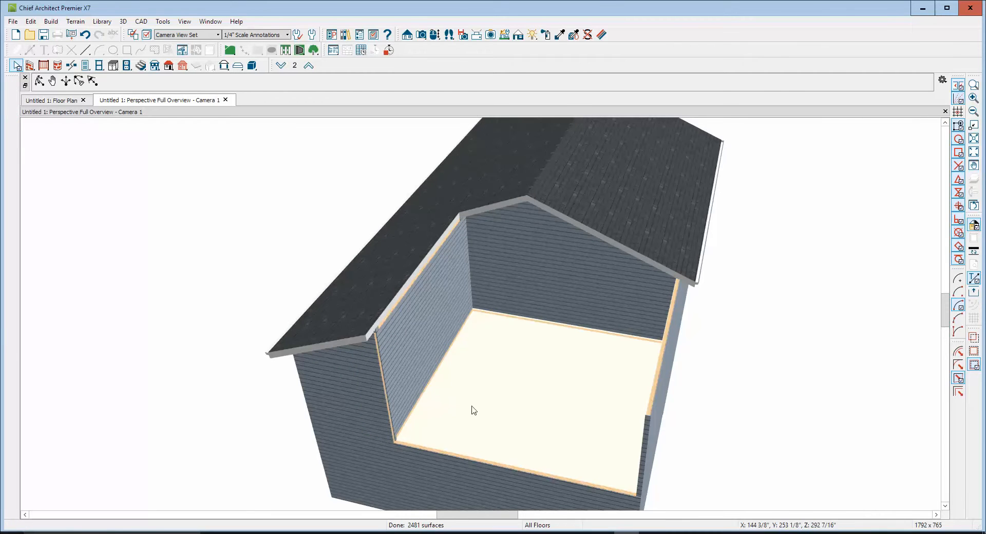
- Return to the floor plan and go down to floor 1
scroll(470, 360, "down", 2)
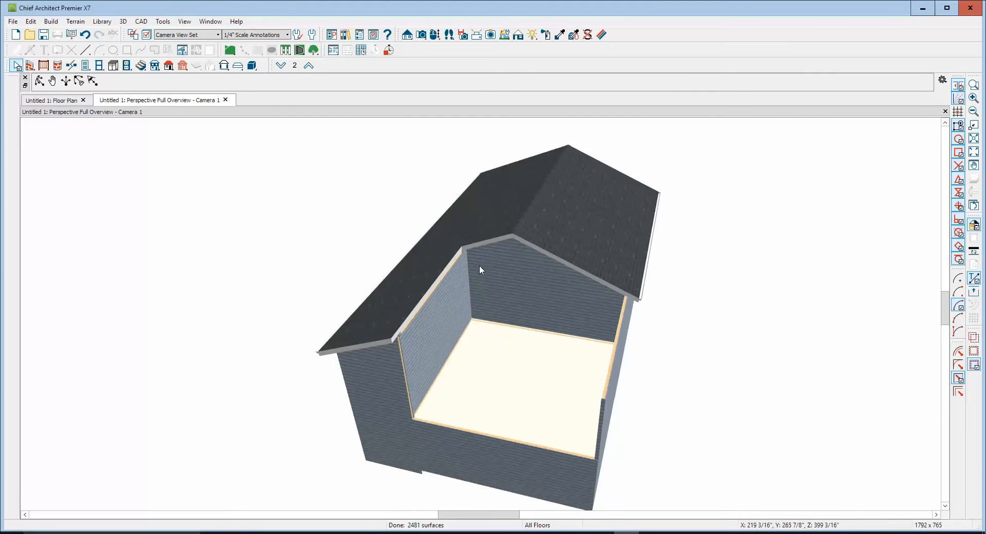
key("ctrl+Tab")
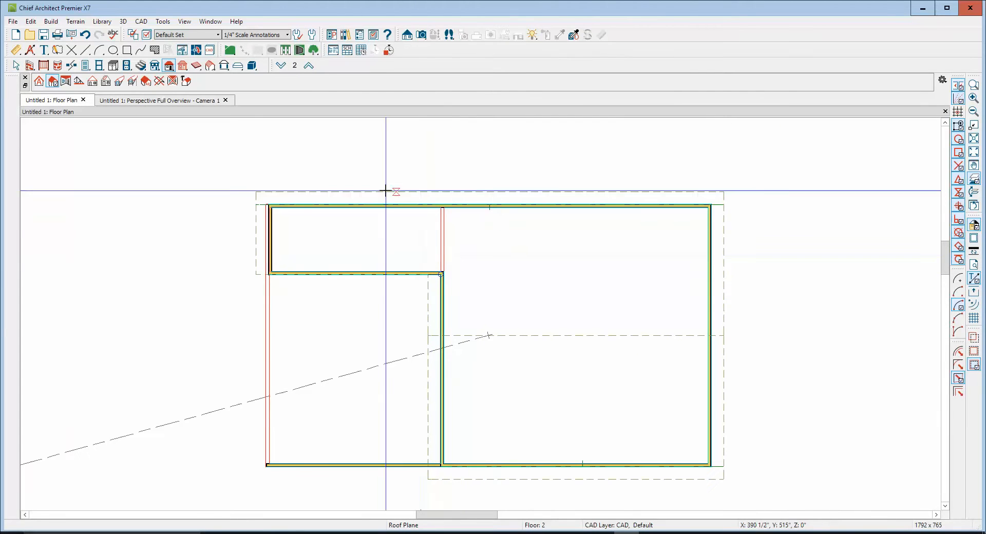
left_click(280, 65)
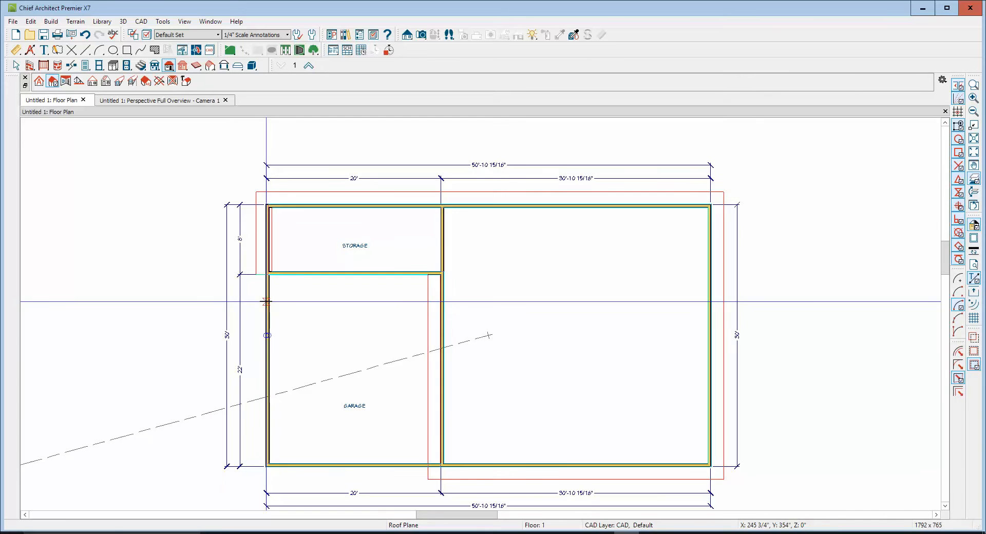
left_click_drag(267, 304, 268, 465)
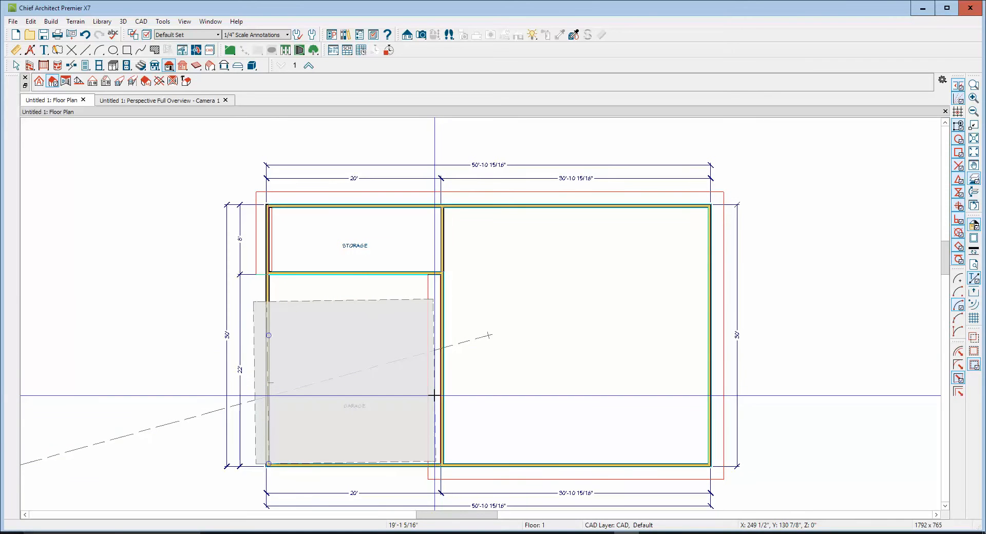
left_click(439, 398)
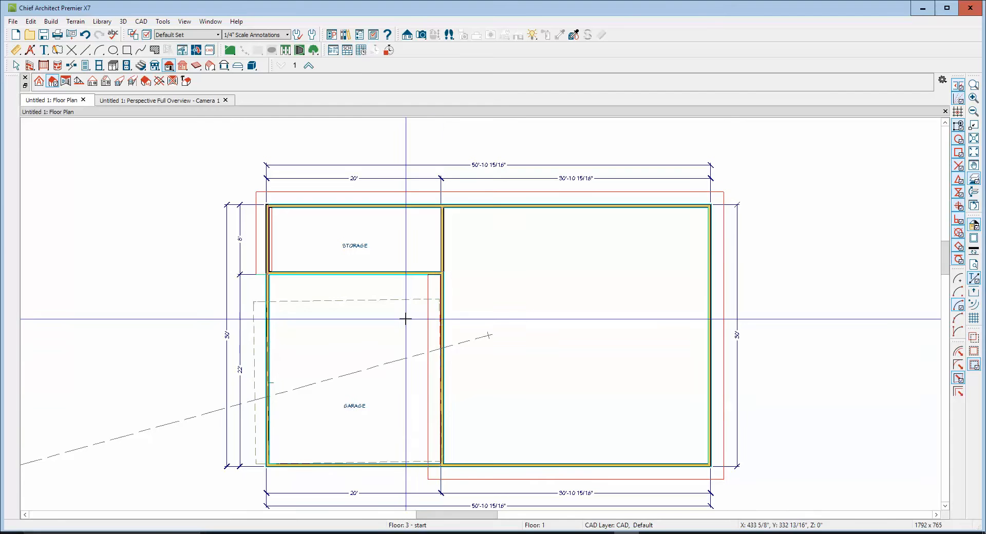
left_click(382, 299)
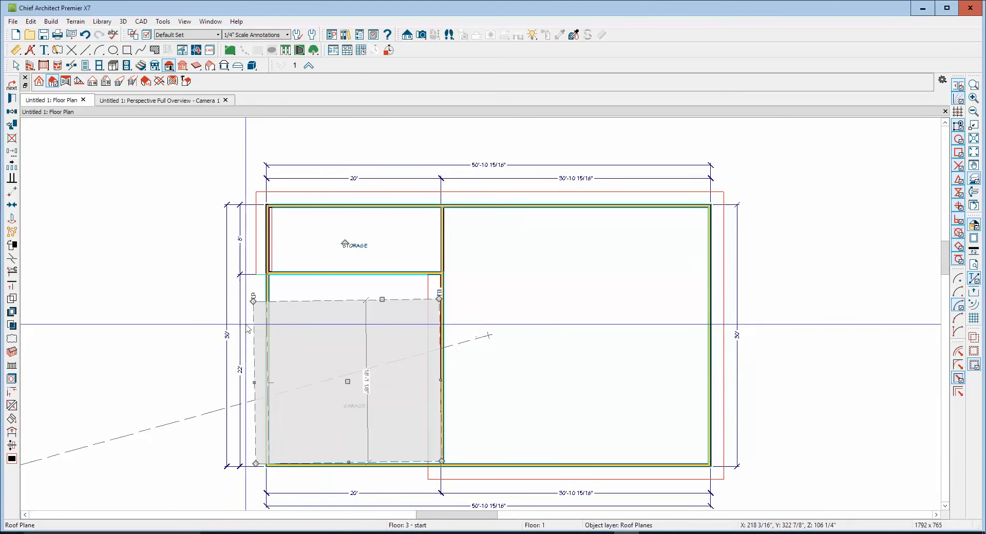
key("Delete")
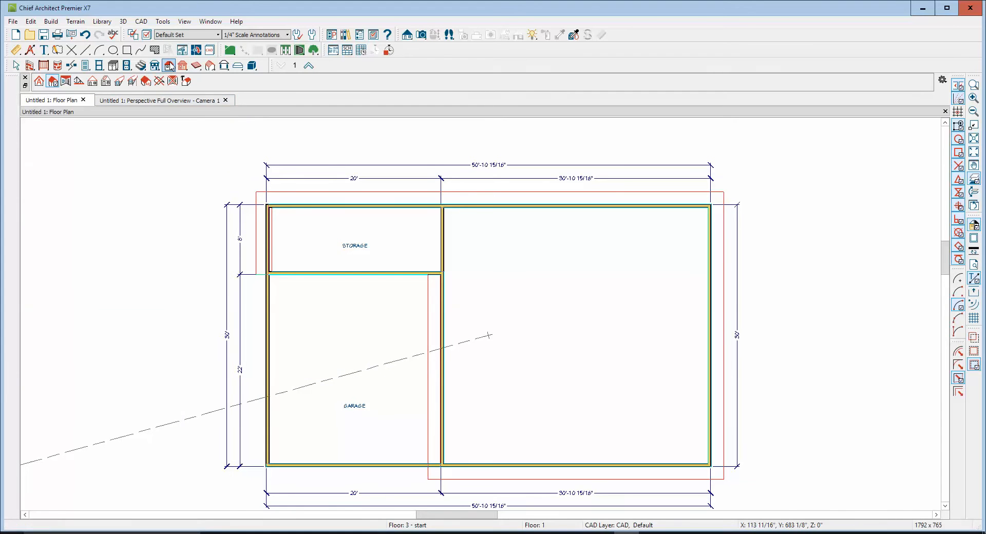
- Draw a roof plane over the garage from its outer wall, stretching it to the house wall, the storage wall and the front overhang line
left_click(53, 81)
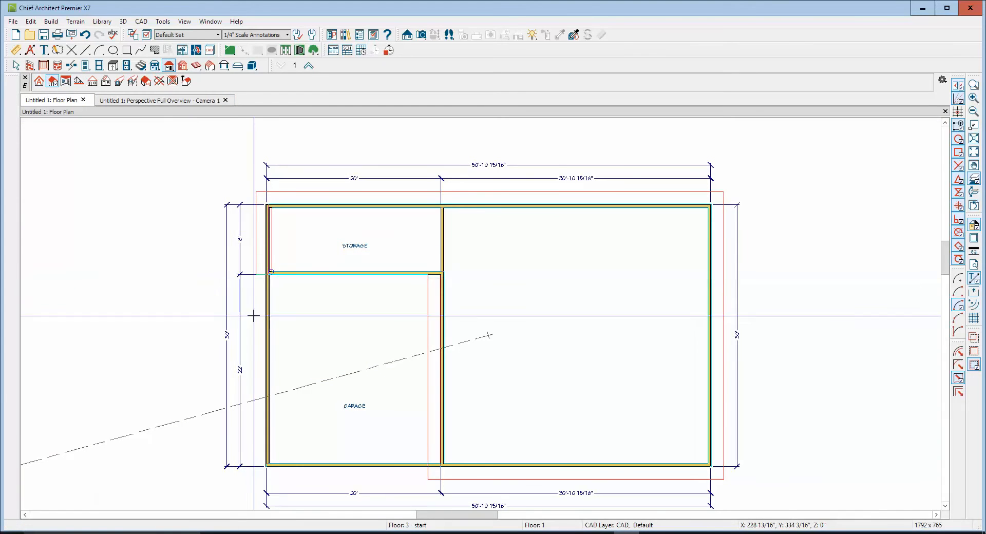
left_click_drag(266, 290, 417, 425)
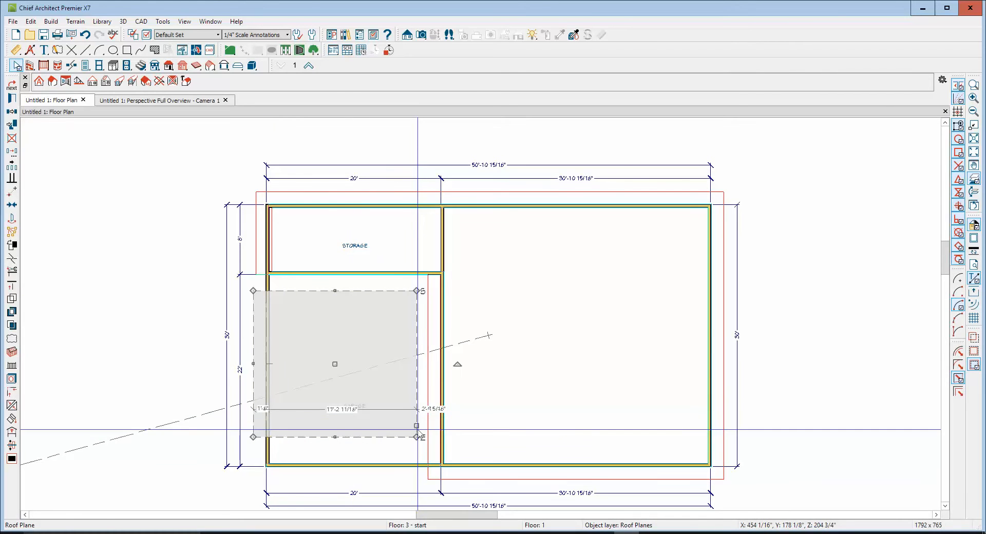
left_click_drag(418, 427, 438, 440)
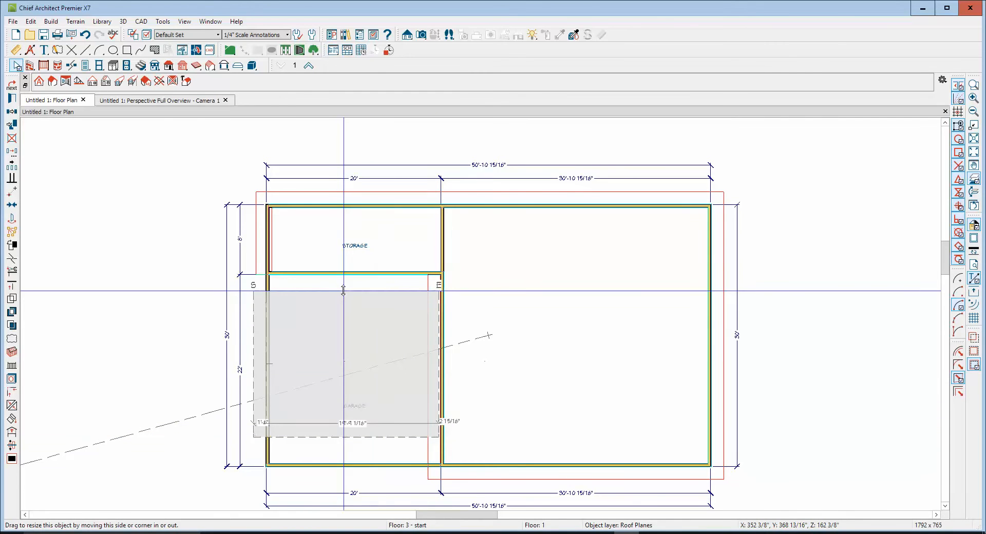
left_click_drag(344, 291, 344, 275)
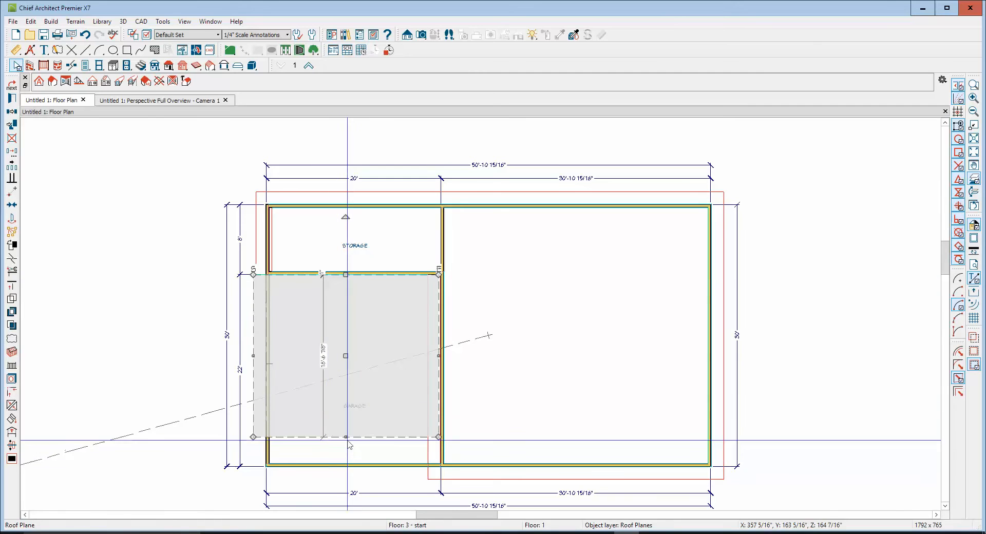
left_click_drag(349, 441, 353, 479)
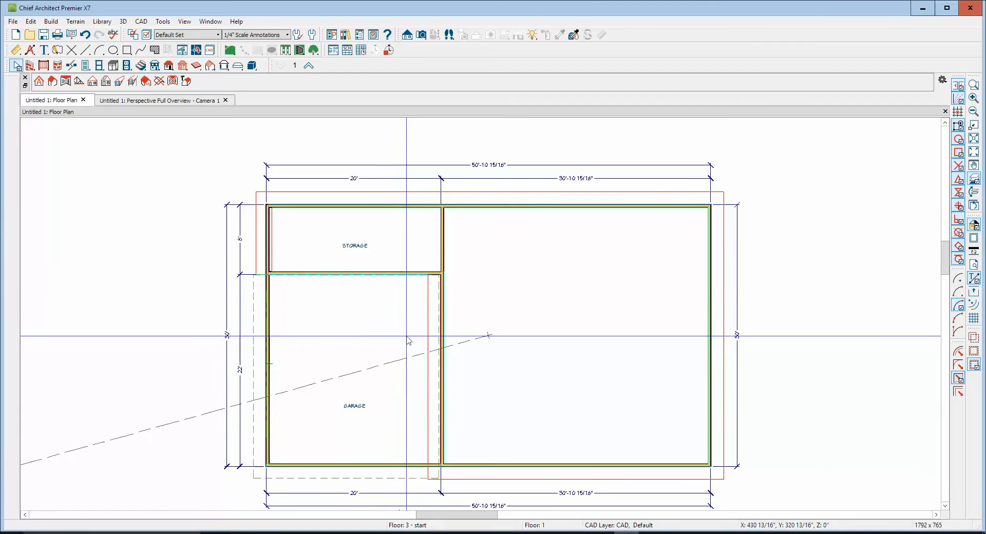
- Examine the new garage roof plane in the perspective overview and review its height and pitch specification
key("ctrl+Tab")
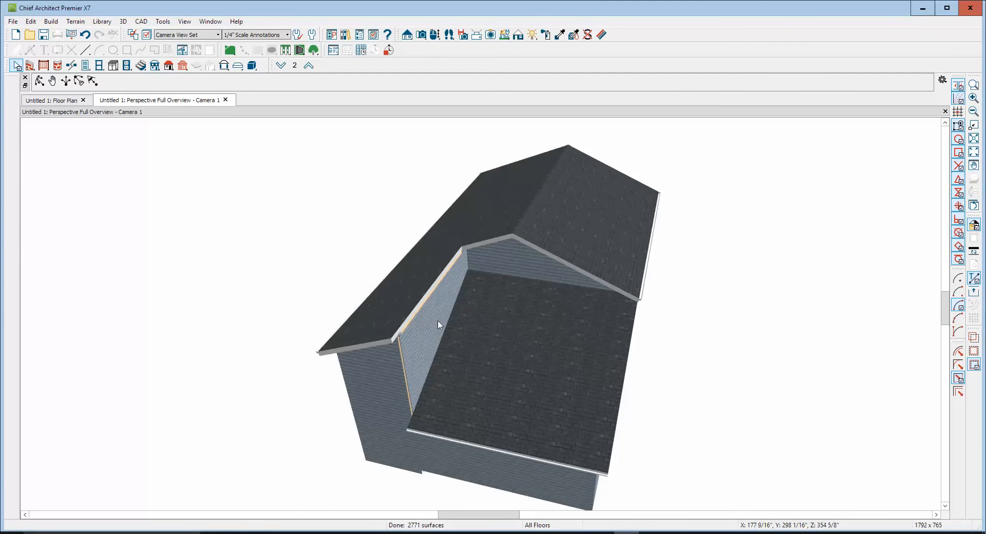
left_click(485, 331)
left_click(40, 81)
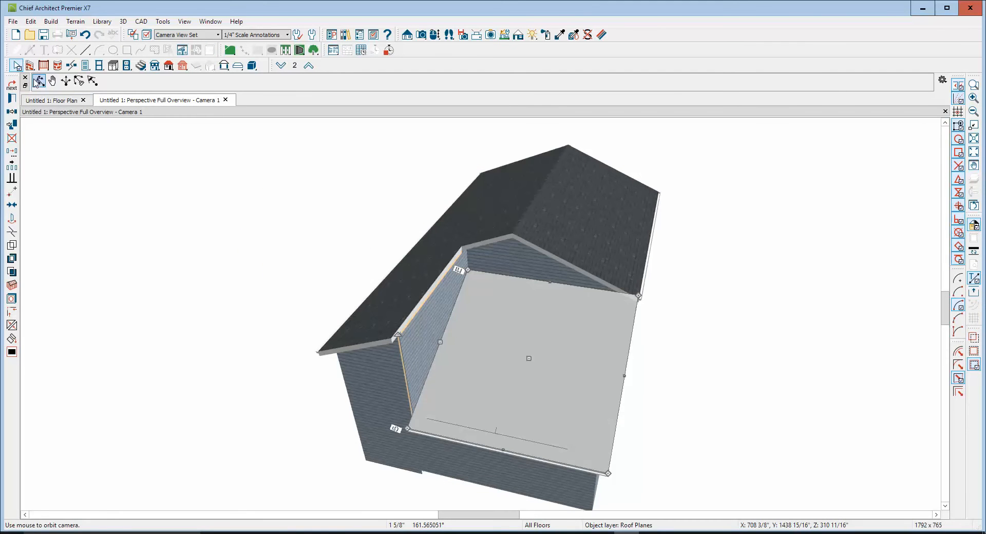
left_click_drag(242, 222, 138, 179)
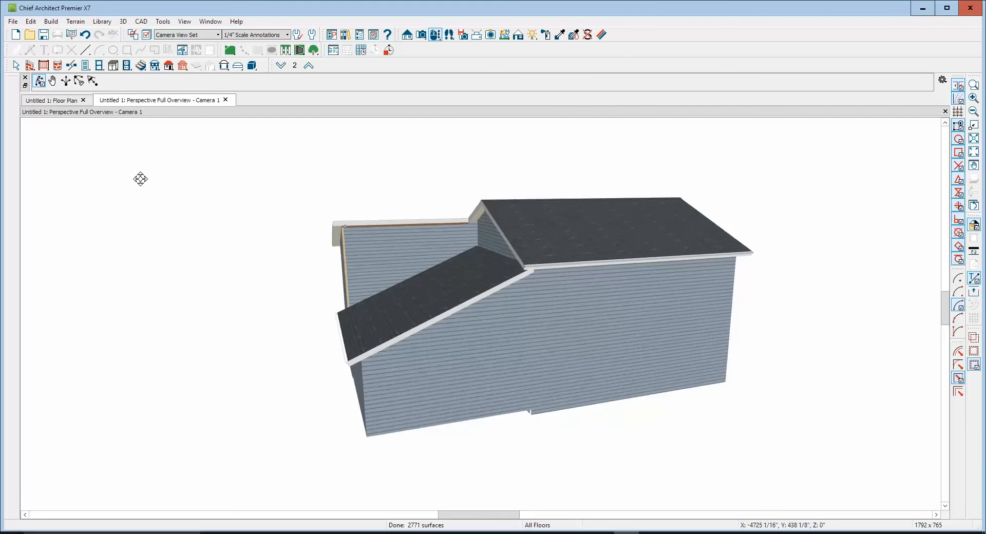
key("space")
right_click(451, 294)
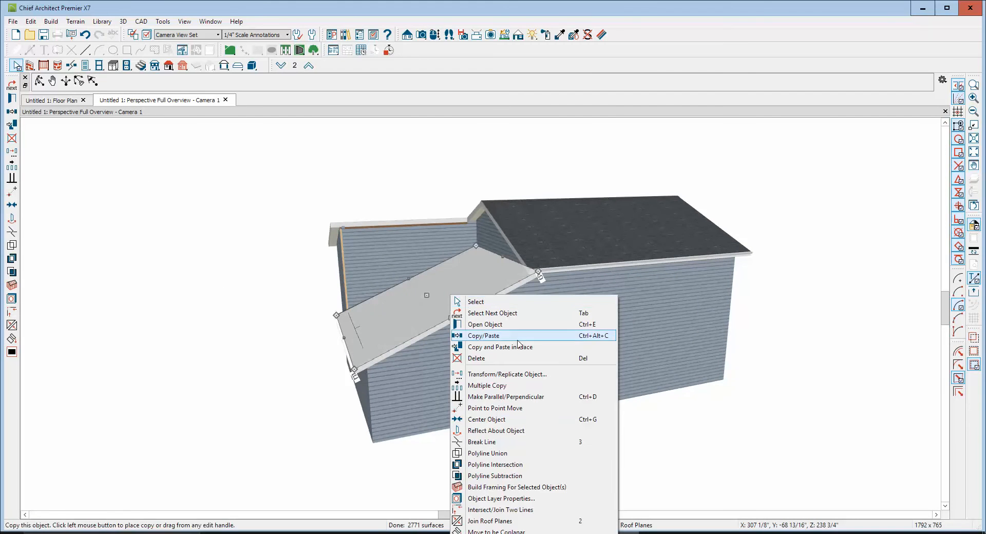
left_click(488, 324)
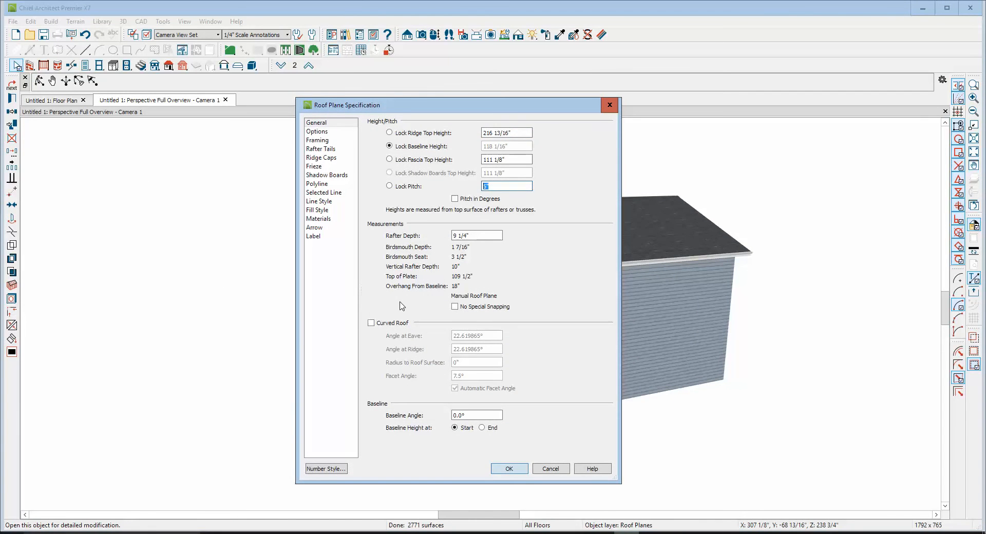
left_click(509, 469)
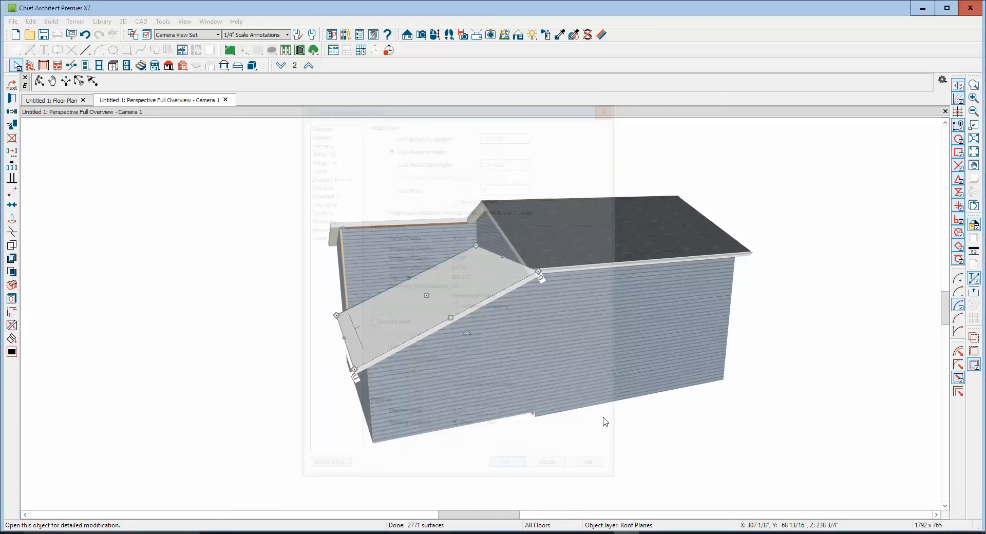